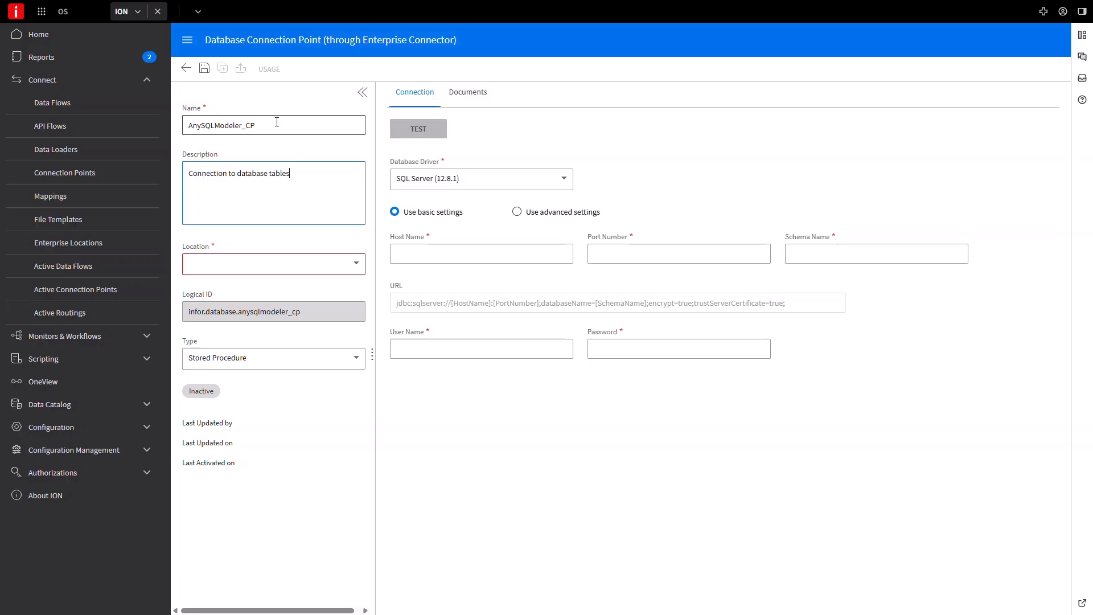
Assign the location ending in EC_OSLPP1 to the connection point and set its type to AnySQL Modeler
{"action": "left_click", "coordinate": [358, 270]}
{"action": "left_click", "coordinate": [279, 289]}
{"action": "left_click", "coordinate": [276, 358]}
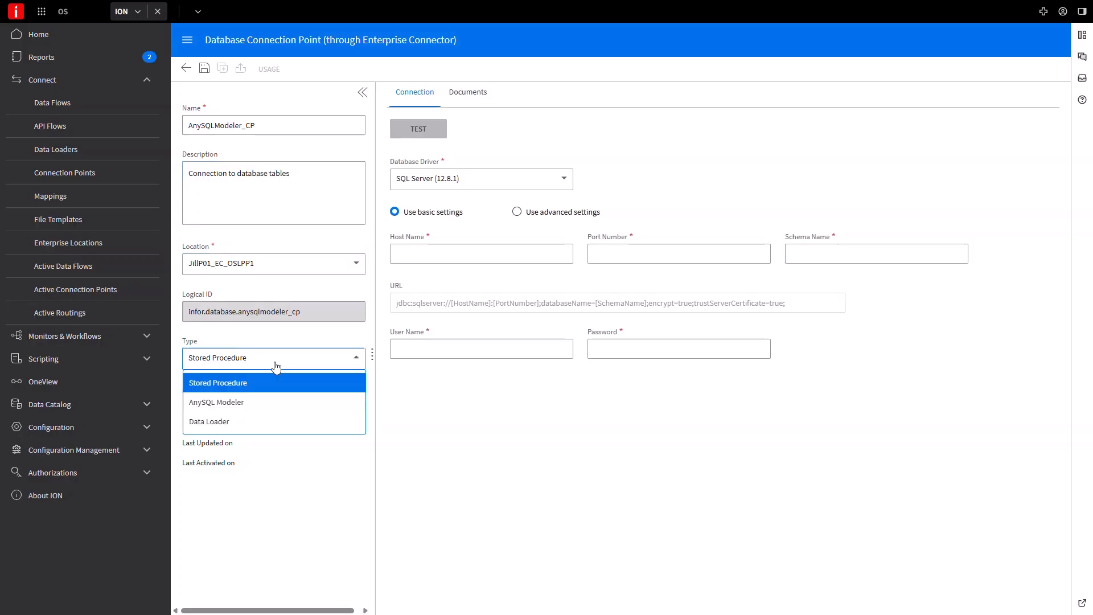
{"action": "left_click", "coordinate": [262, 403]}
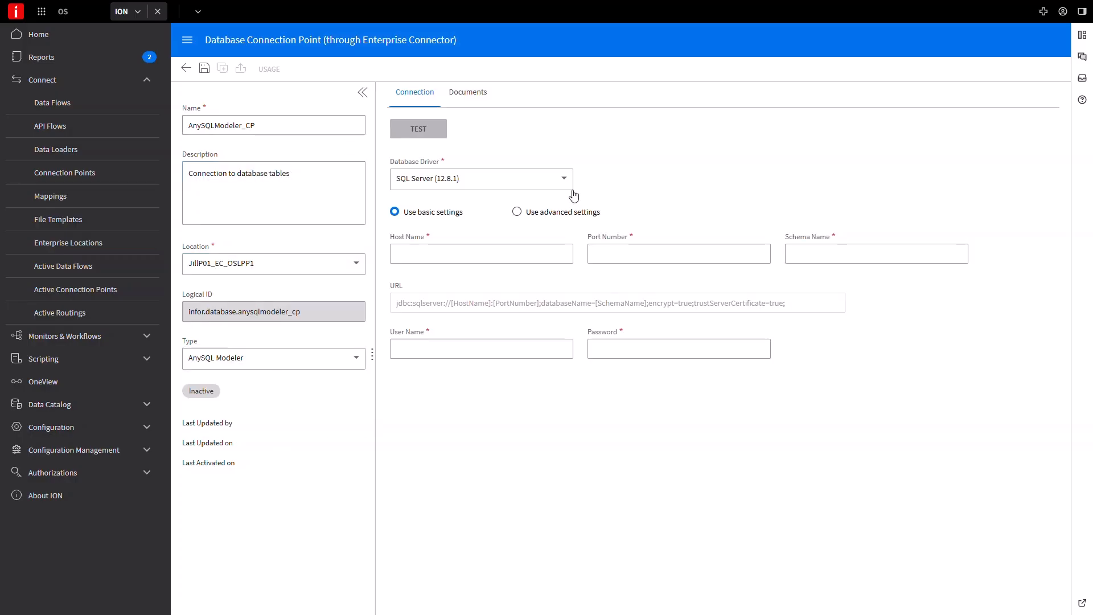
Fill in the SQL Server connection's host name, port number 1433 and schema name OSLive_Data
{"action": "left_click", "coordinate": [497, 262]}
{"action": "key", "text": "ctrl+v"}
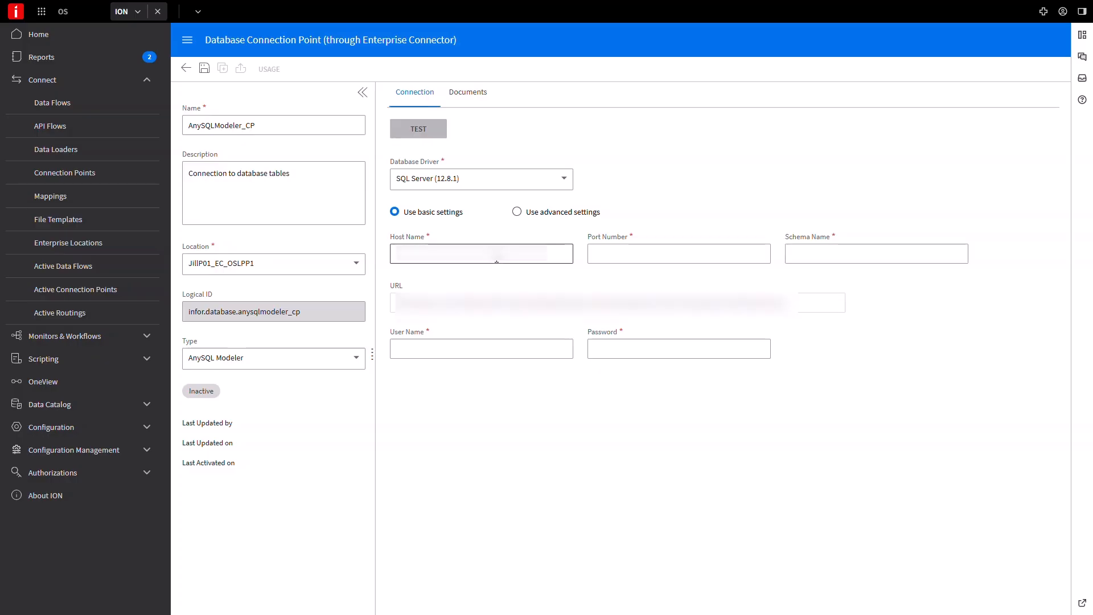
{"action": "left_click", "coordinate": [498, 254]}
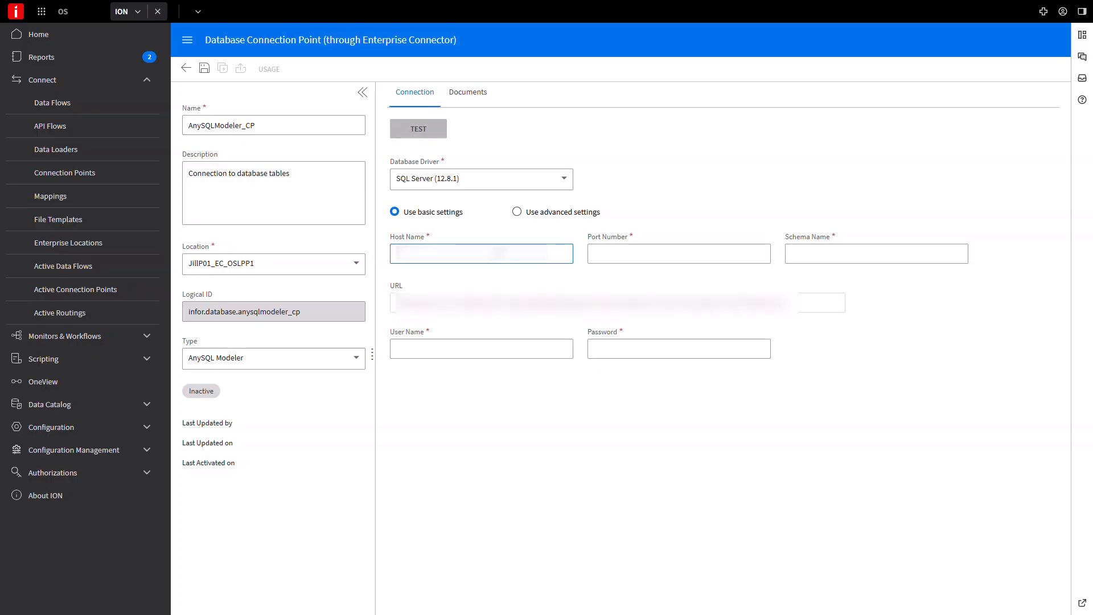
{"action": "type", "text": "..."}
{"action": "key", "text": "Tab"}
{"action": "type", "text": "1433"}
{"action": "key", "text": "Tab"}
{"action": "type", "text": "OS"}
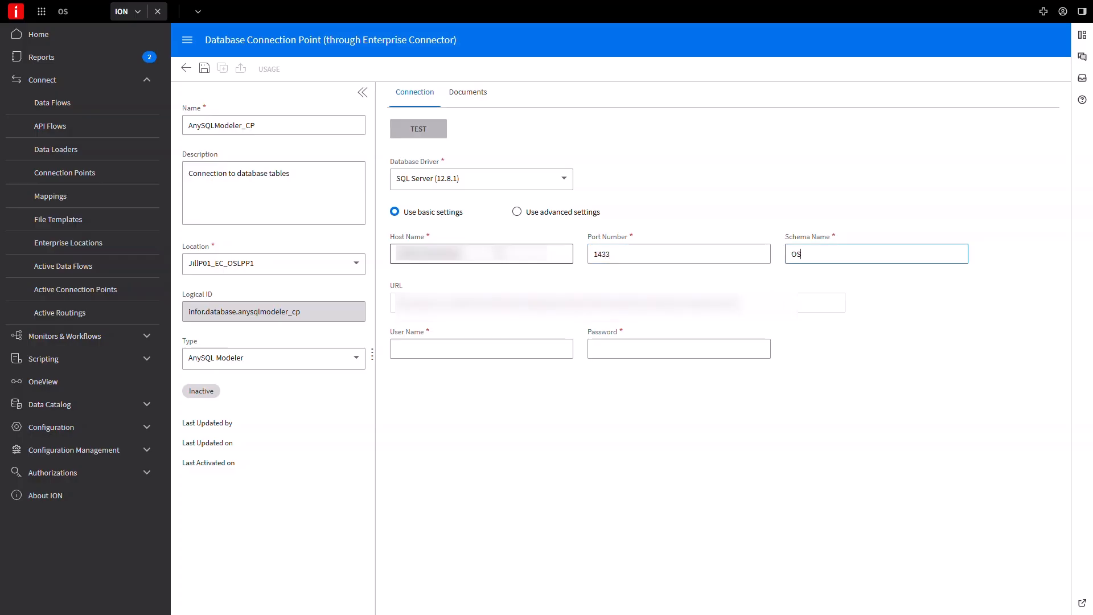
{"action": "type", "text": "Live_Data"}
Enter the user name sa and the database password, and test the connection
{"action": "left_click", "coordinate": [435, 349]}
{"action": "type", "text": "sa"}
{"action": "key", "text": "Tab"}
{"action": "type", "text": "••••••"}
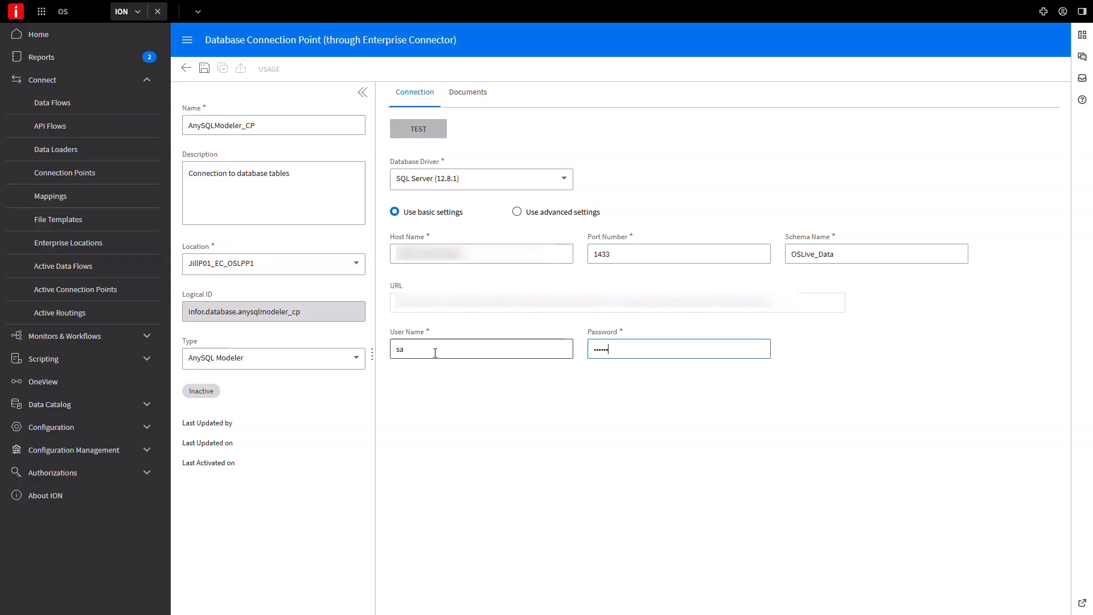
{"action": "type", "text": "•"}
{"action": "left_click", "coordinate": [430, 129]}
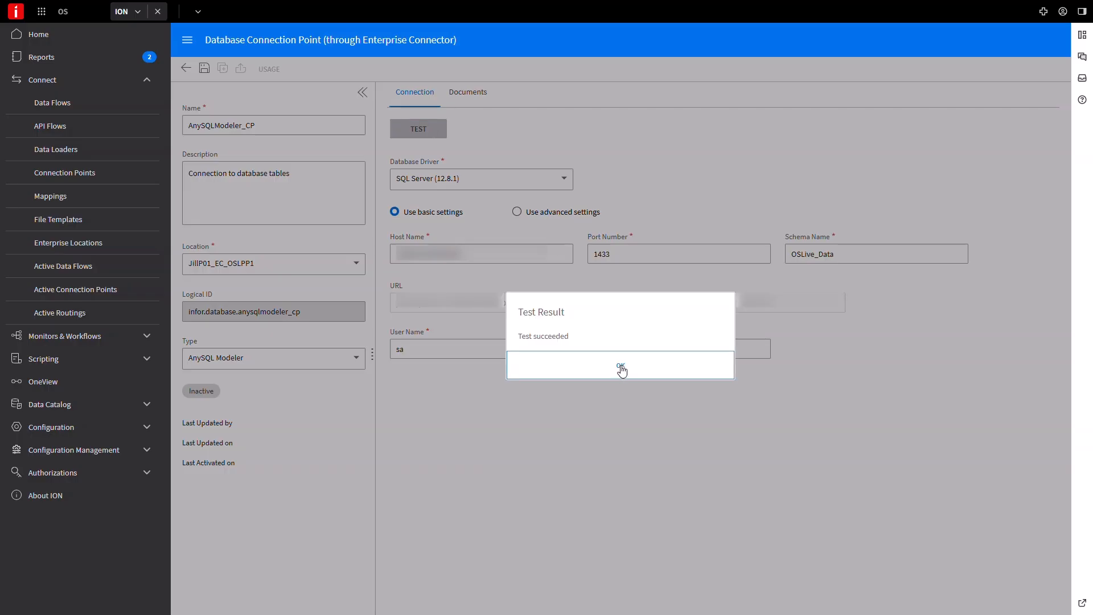
{"action": "left_click", "coordinate": [620, 367]}
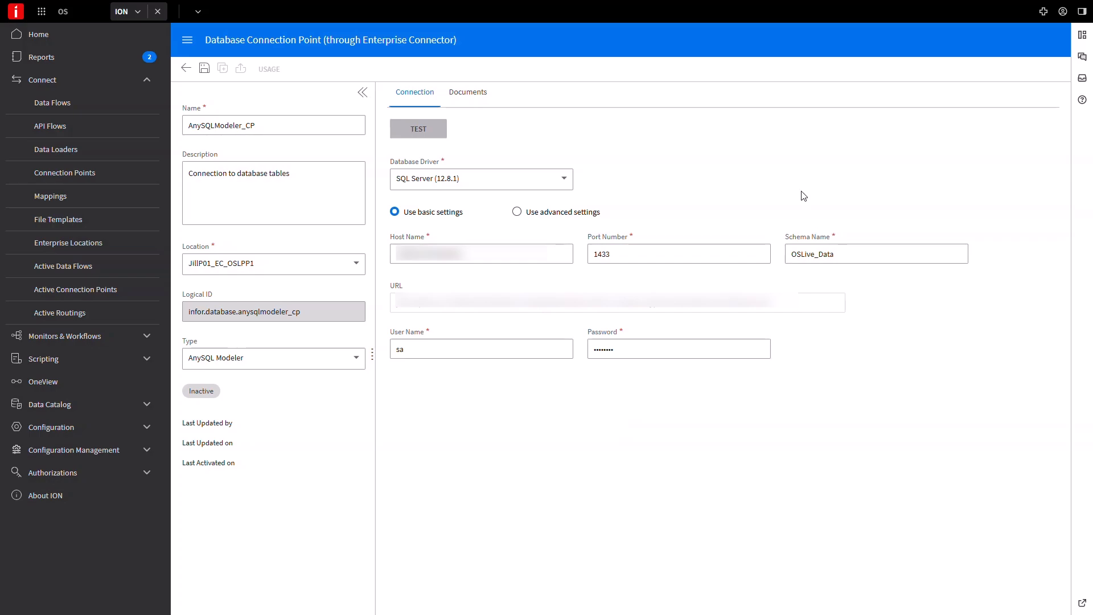
Add a document entry to the connection point and open its query model for editing, saving the connection point
{"action": "left_click", "coordinate": [474, 95]}
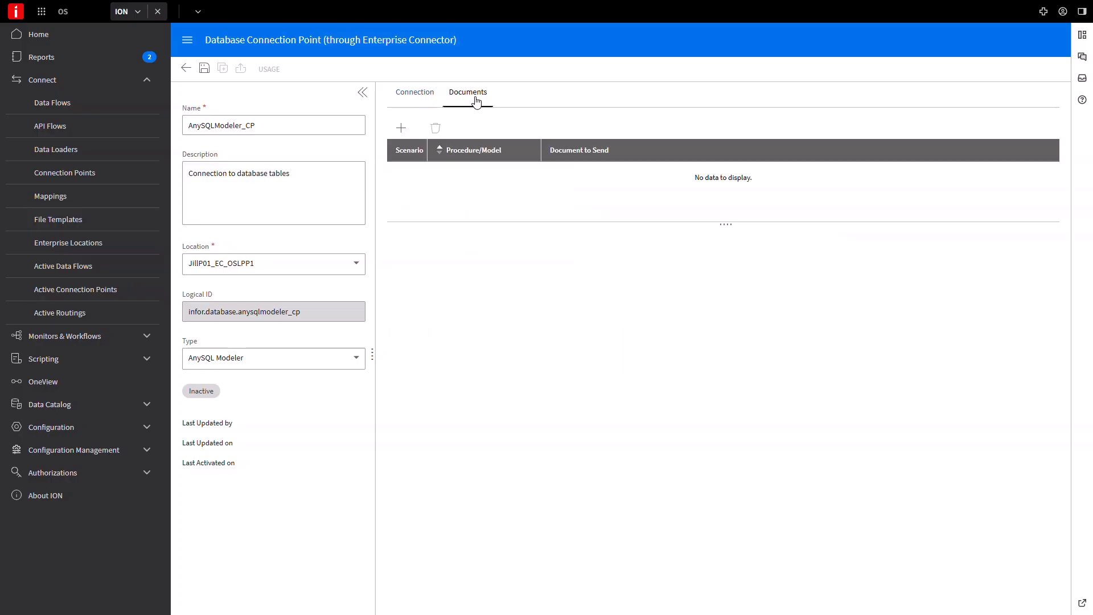
{"action": "left_click", "coordinate": [401, 129]}
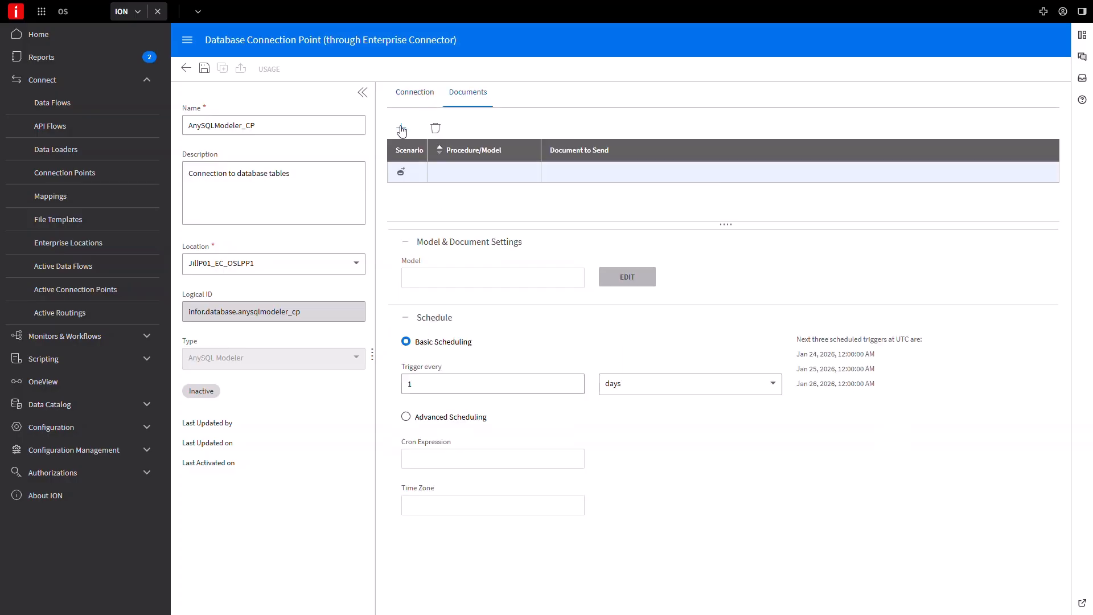
{"action": "left_click", "coordinate": [626, 280]}
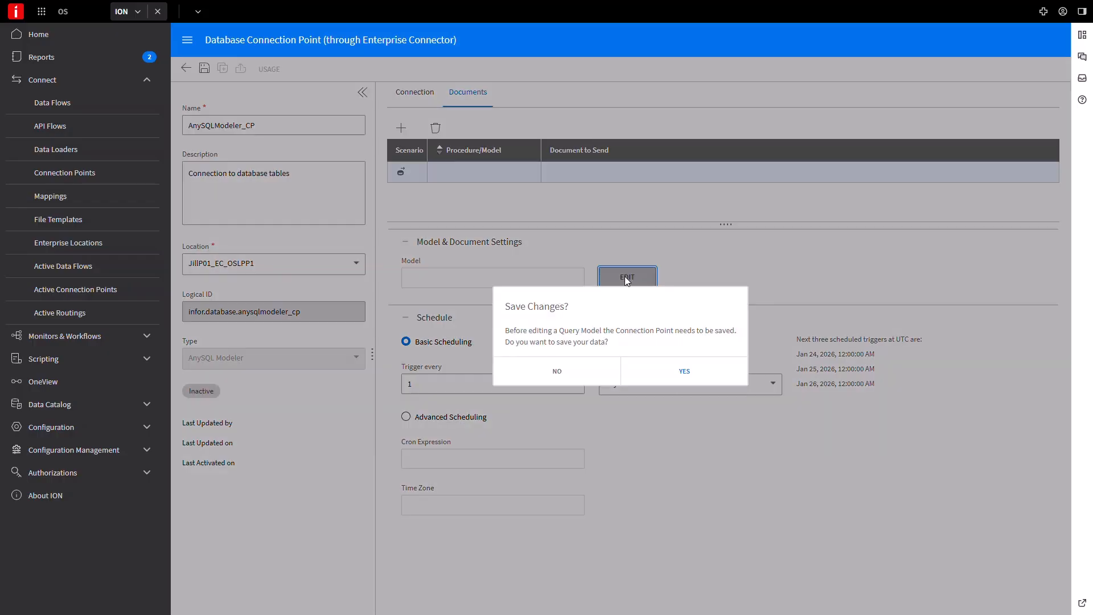
{"action": "left_click", "coordinate": [684, 373]}
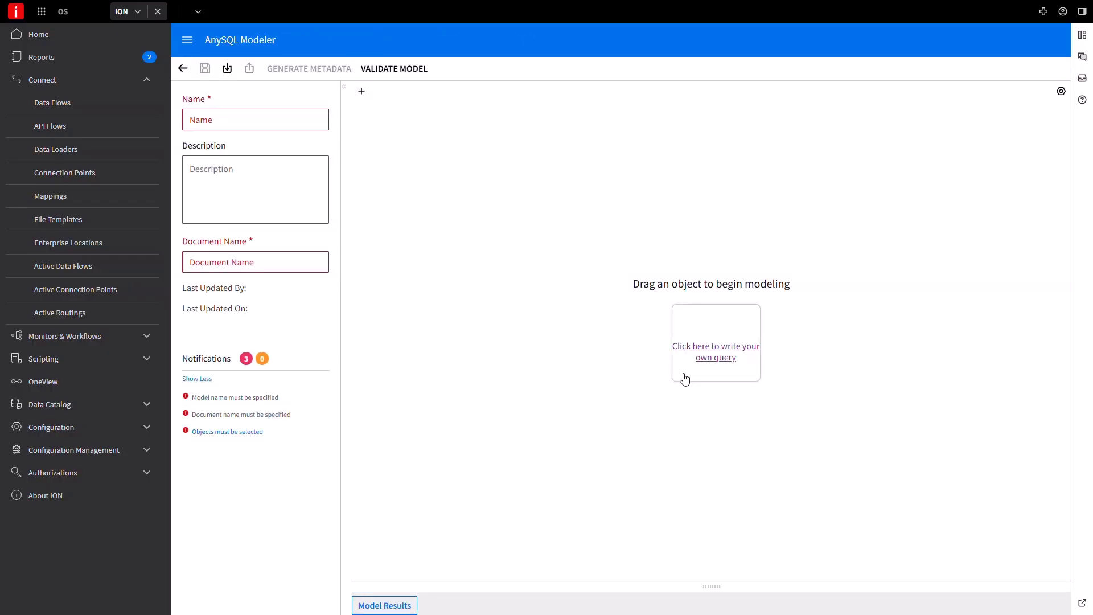
Name the model PODData, describe it as "Proof of Delivery Data" and set the document name to PODData
{"action": "left_click", "coordinate": [215, 127]}
{"action": "type", "text": "PODData"}
{"action": "key", "text": "Tab"}
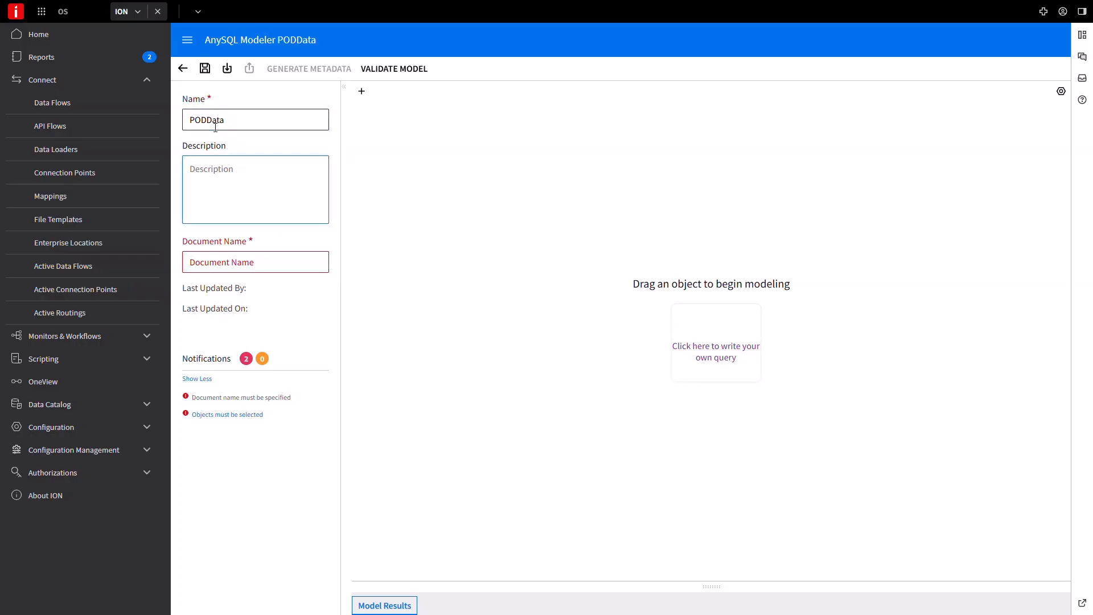
{"action": "type", "text": "Proof of Delivery Data"}
{"action": "key", "text": "Tab"}
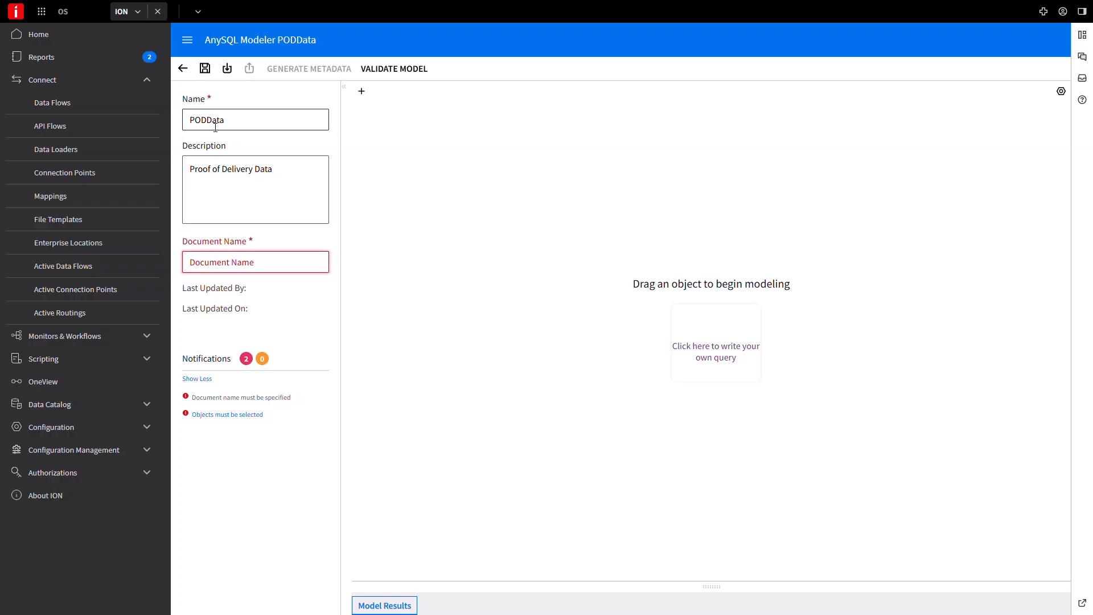
{"action": "type", "text": "PODData"}
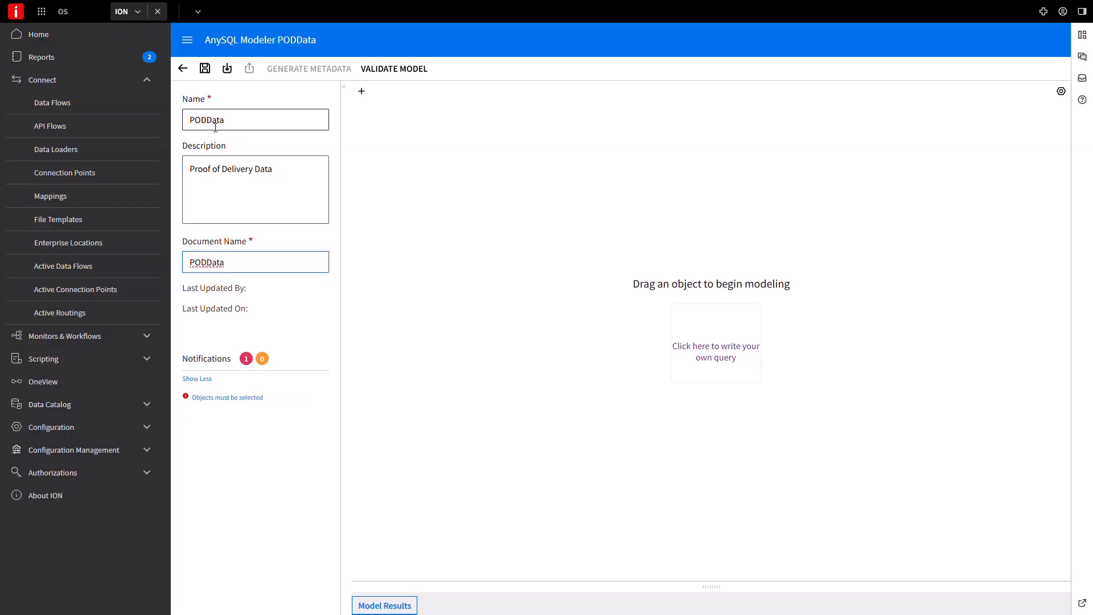
Add the PrfOfDelivery table to the model canvas
{"action": "left_click", "coordinate": [361, 91]}
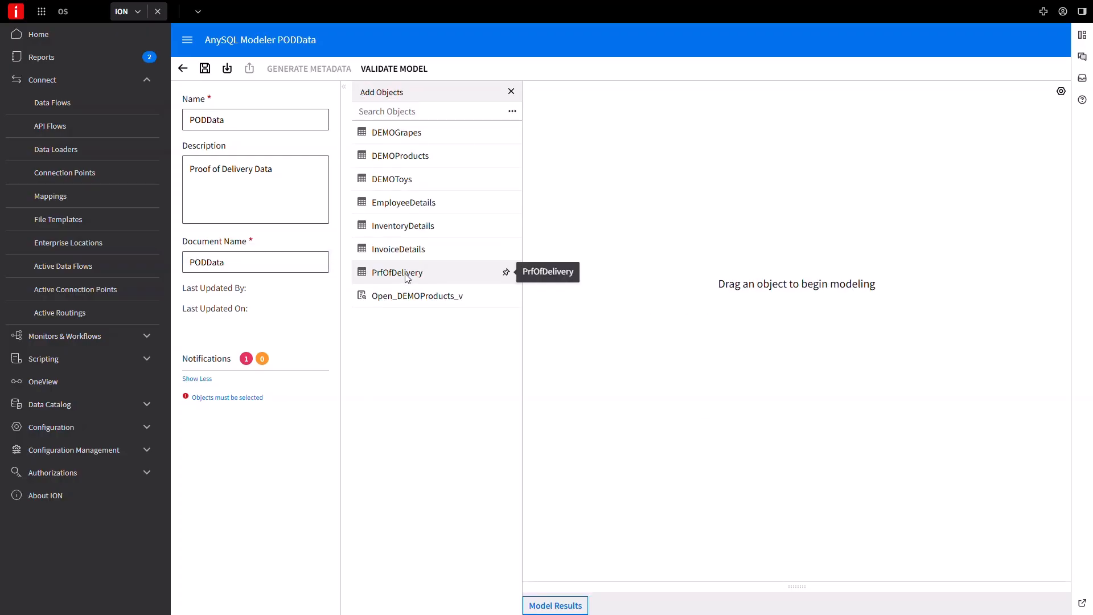
{"action": "left_click_drag", "start_coordinate": [406, 277], "coordinate": [634, 288]}
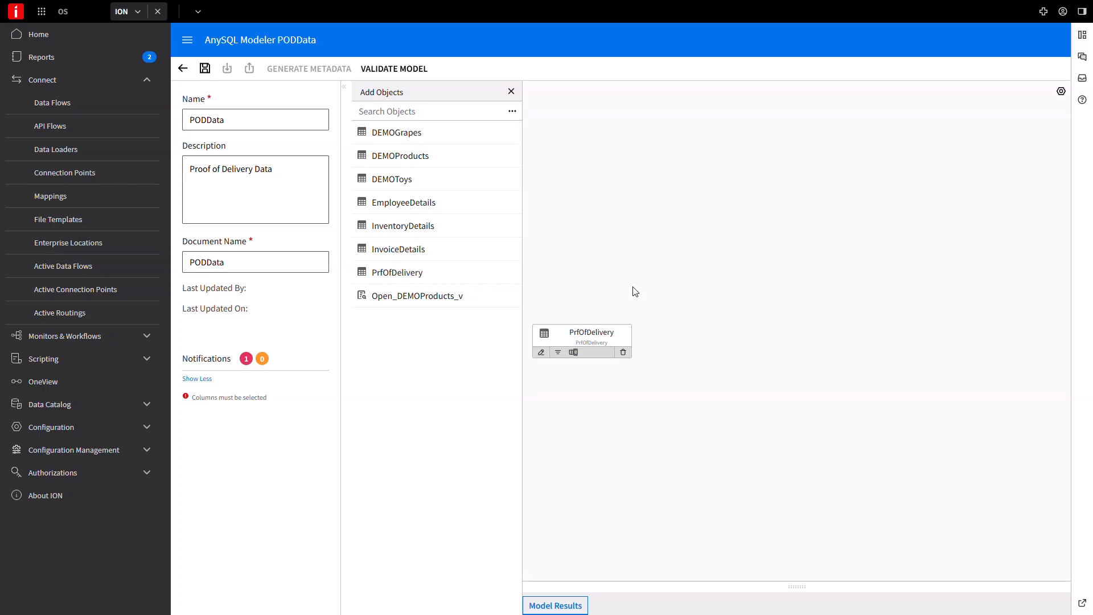
{"action": "left_click", "coordinate": [511, 91]}
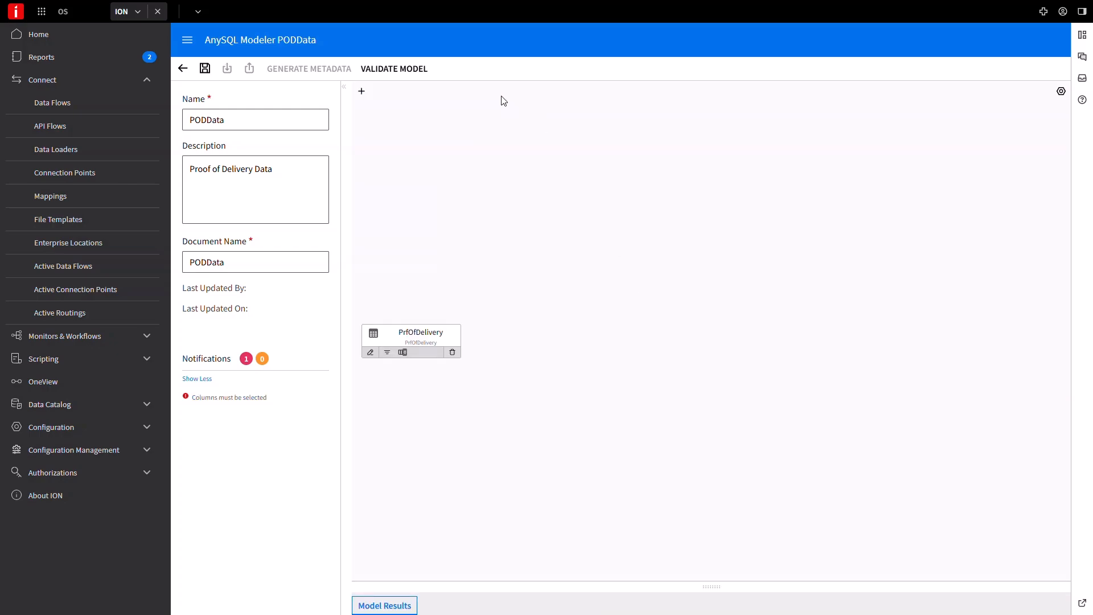
Select all available columns of the PrfOfDelivery table for the model
{"action": "left_click", "coordinate": [403, 352]}
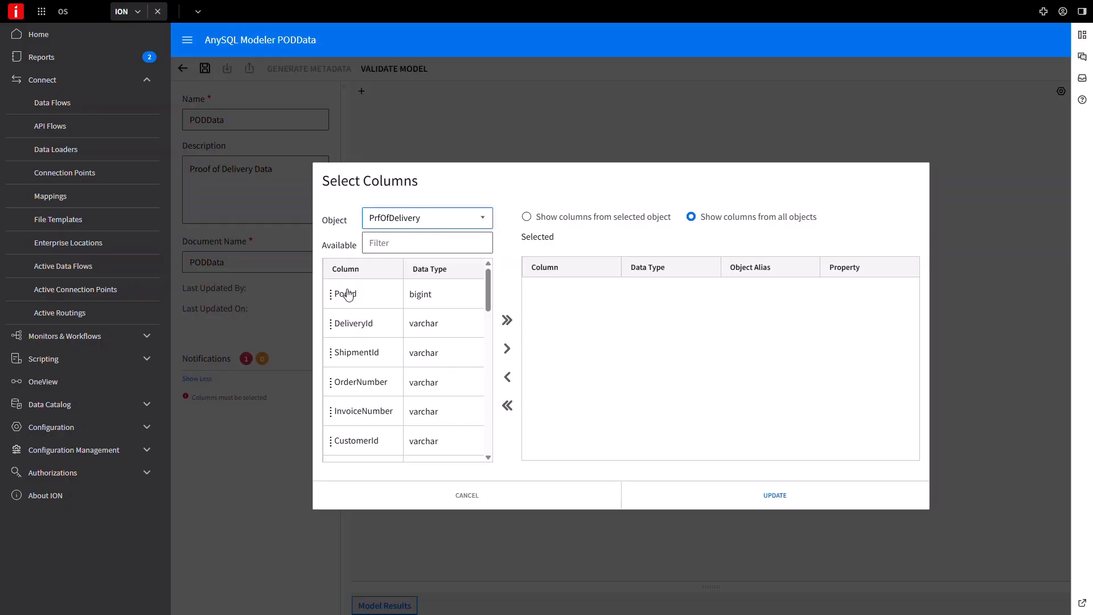
{"action": "left_click", "coordinate": [348, 295]}
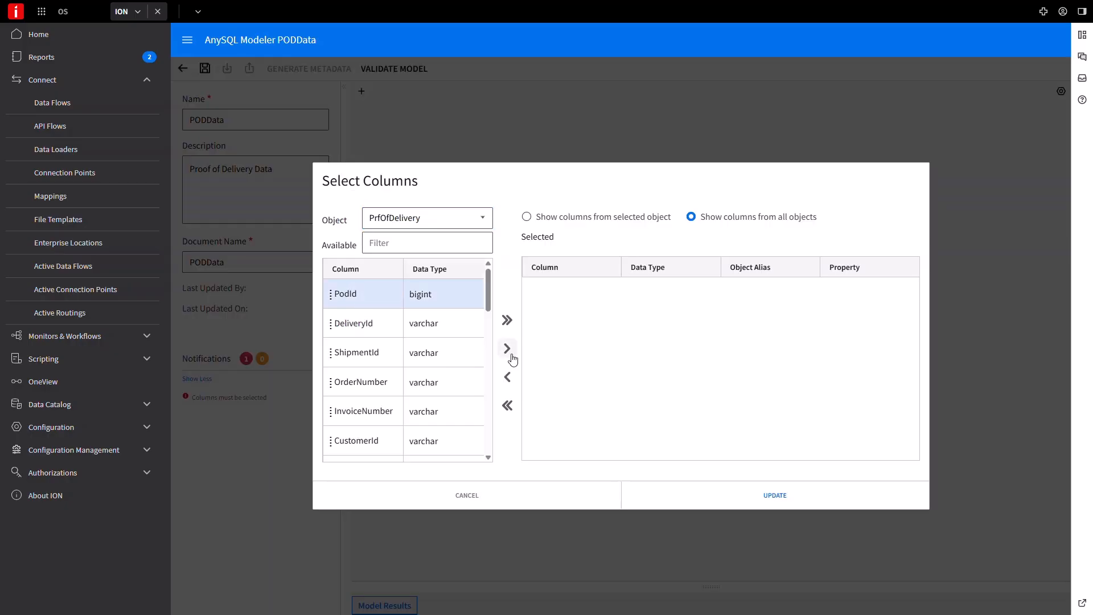
{"action": "left_click", "coordinate": [507, 349]}
{"action": "left_click", "coordinate": [506, 321]}
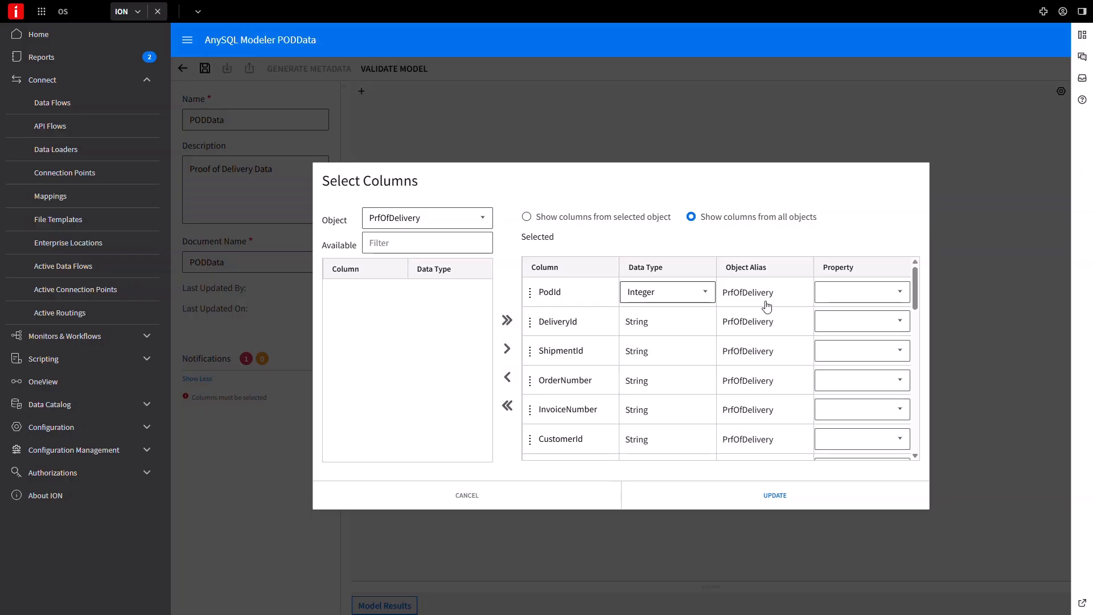
Set the PodId and DeliveryId column properties to Identifier and ModifyDate to Variation, and apply the column selection
{"action": "left_click", "coordinate": [847, 293]}
{"action": "left_click", "coordinate": [847, 325]}
{"action": "left_click", "coordinate": [848, 326]}
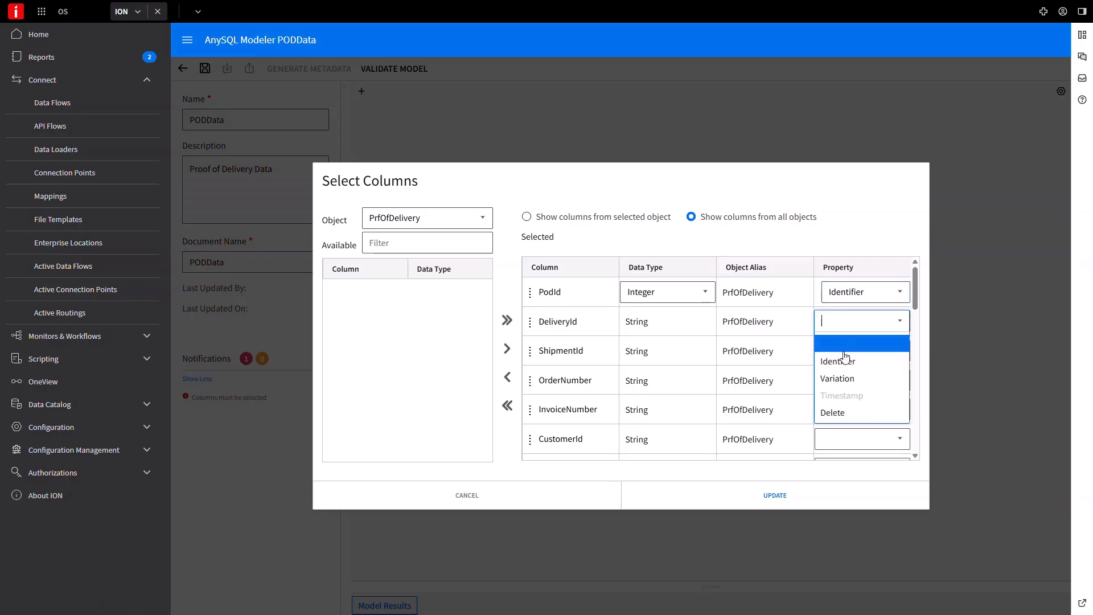
{"action": "left_click", "coordinate": [843, 357]}
{"action": "scroll", "coordinate": [915, 302], "scroll_direction": "down", "scroll_amount": 1}
{"action": "left_click_drag", "start_coordinate": [914, 302], "coordinate": [931, 448]}
{"action": "left_click", "coordinate": [866, 445]}
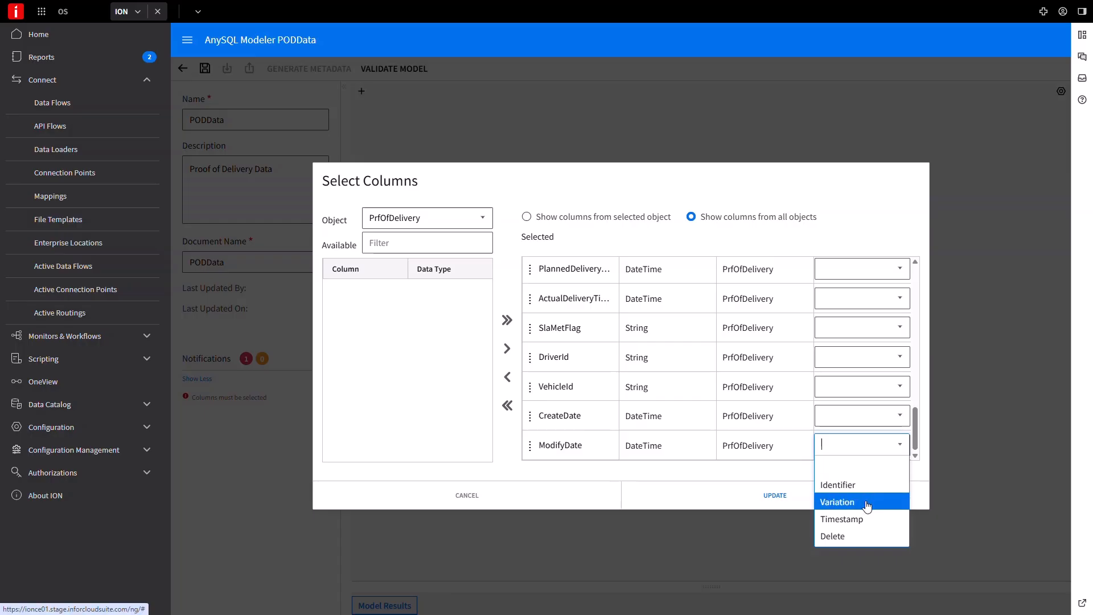
{"action": "left_click", "coordinate": [863, 501]}
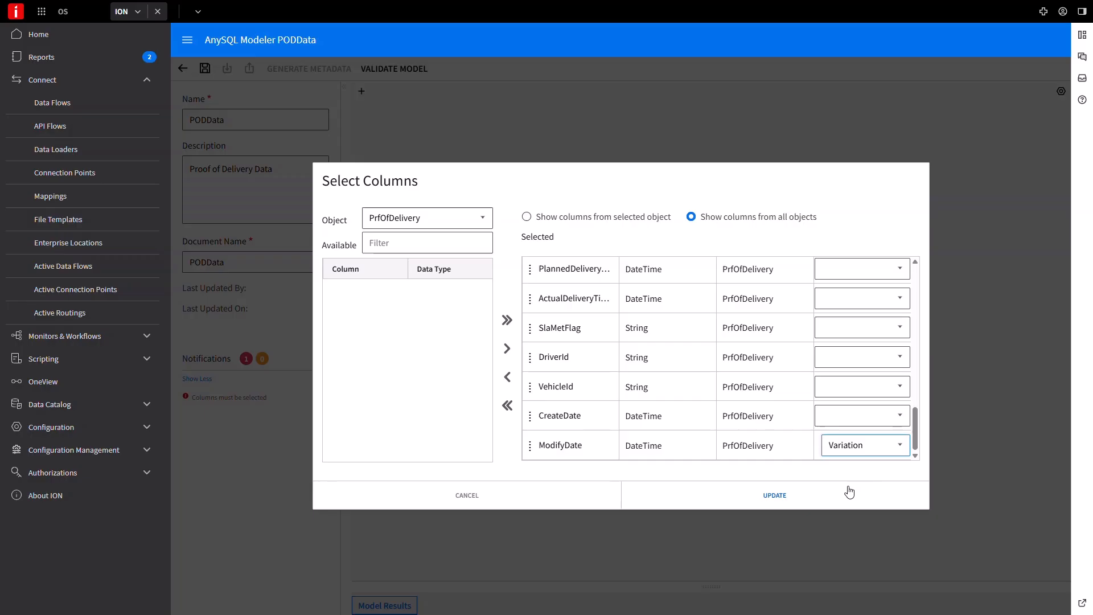
{"action": "left_click", "coordinate": [849, 491]}
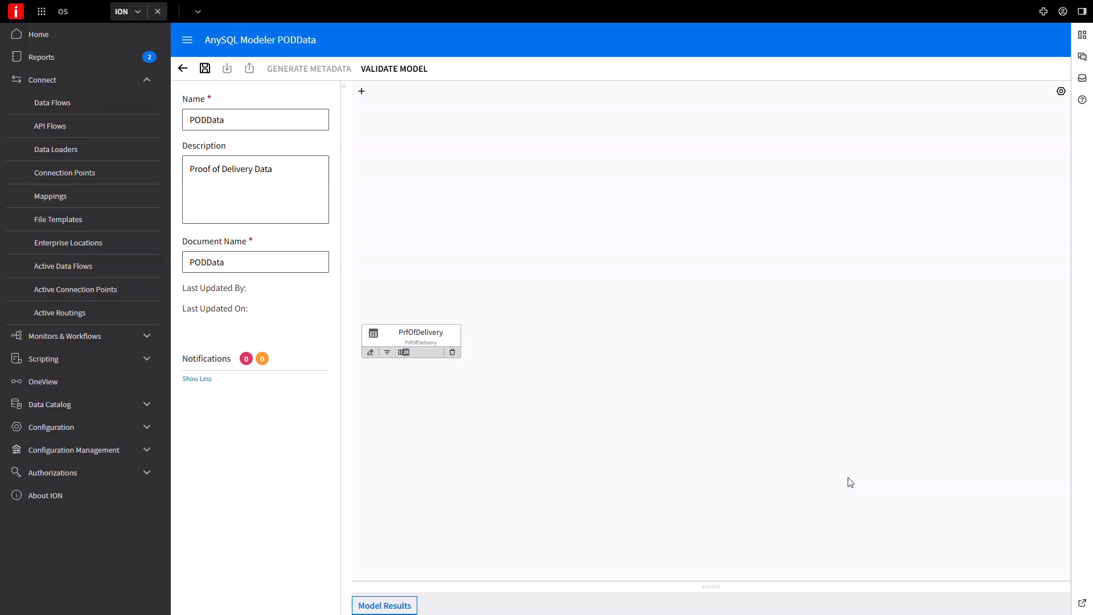
Add an incremental key in the model settings using the PrfOfDelivery object and its ModifyDate column
{"action": "left_click", "coordinate": [1060, 92]}
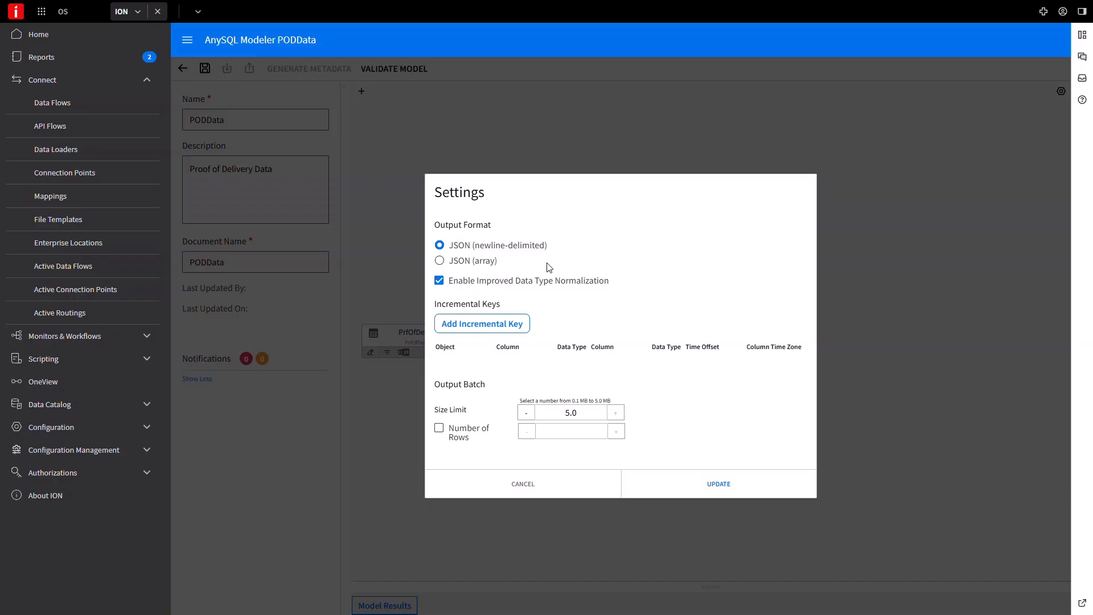
{"action": "left_click", "coordinate": [503, 324]}
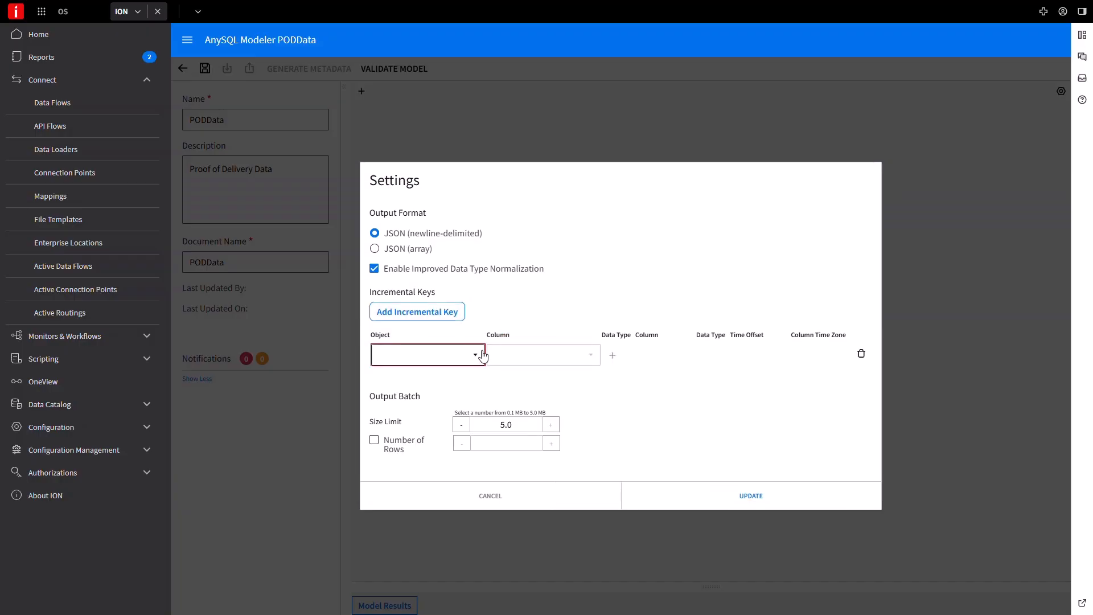
{"action": "left_click", "coordinate": [483, 354]}
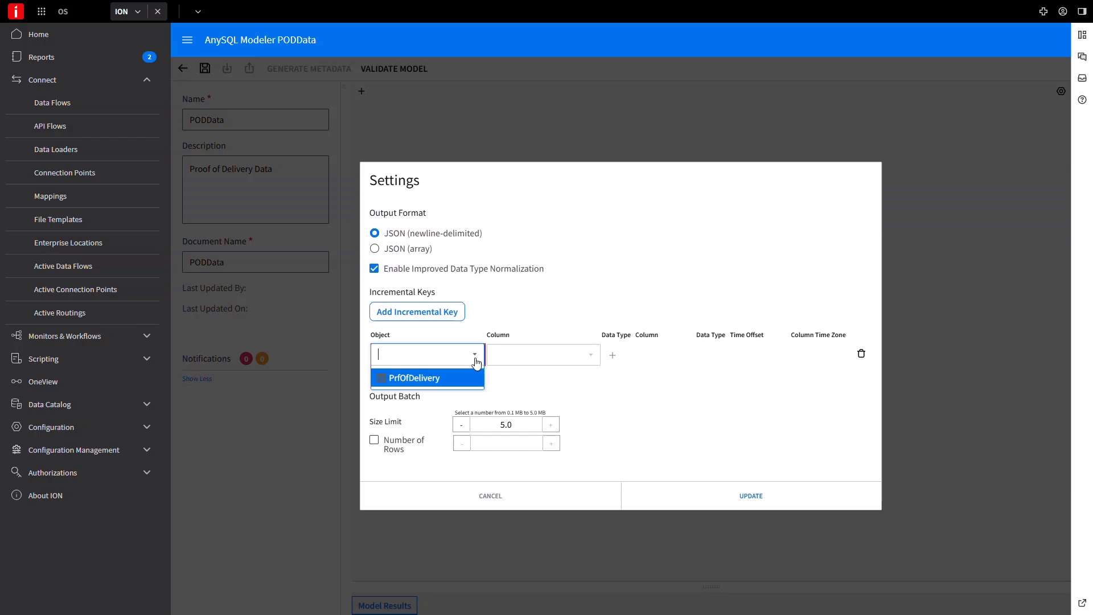
{"action": "left_click", "coordinate": [456, 379]}
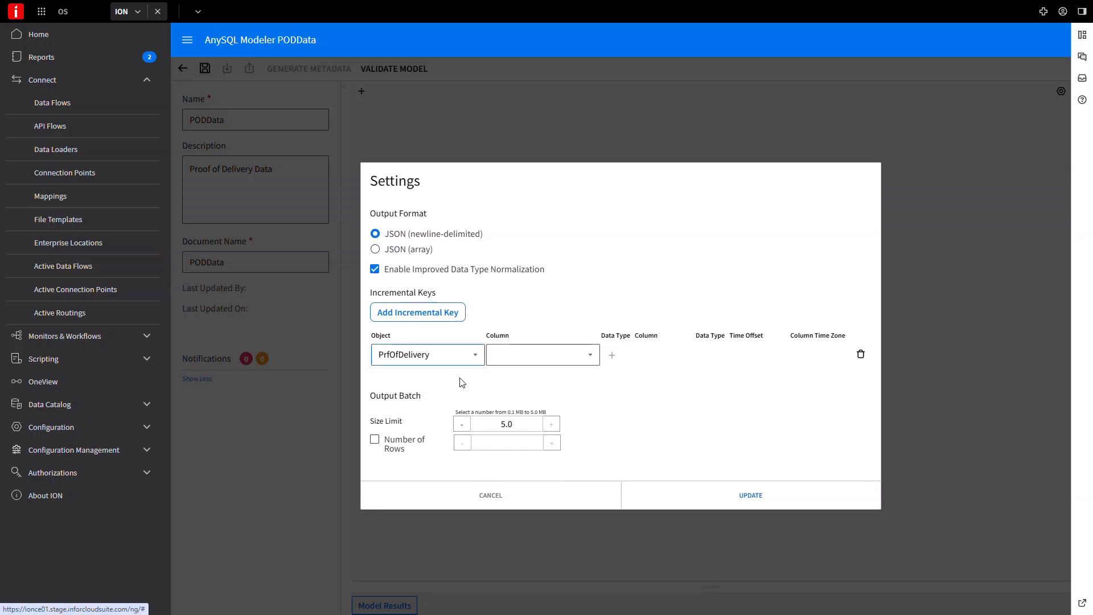
{"action": "left_click", "coordinate": [592, 357]}
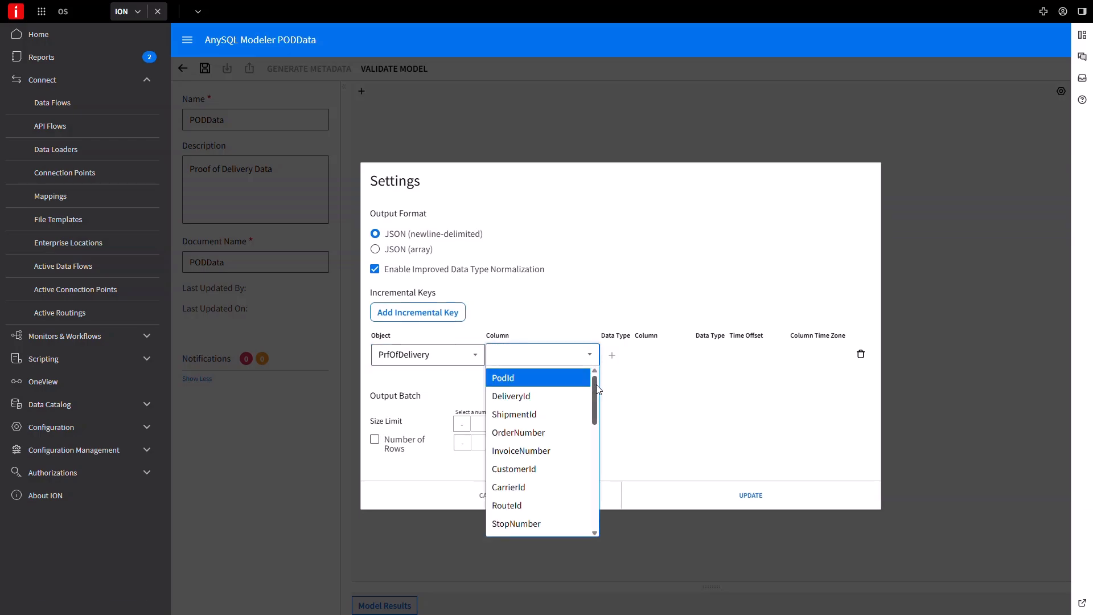
{"action": "left_click_drag", "start_coordinate": [597, 385], "coordinate": [590, 504]}
{"action": "left_click", "coordinate": [546, 527]}
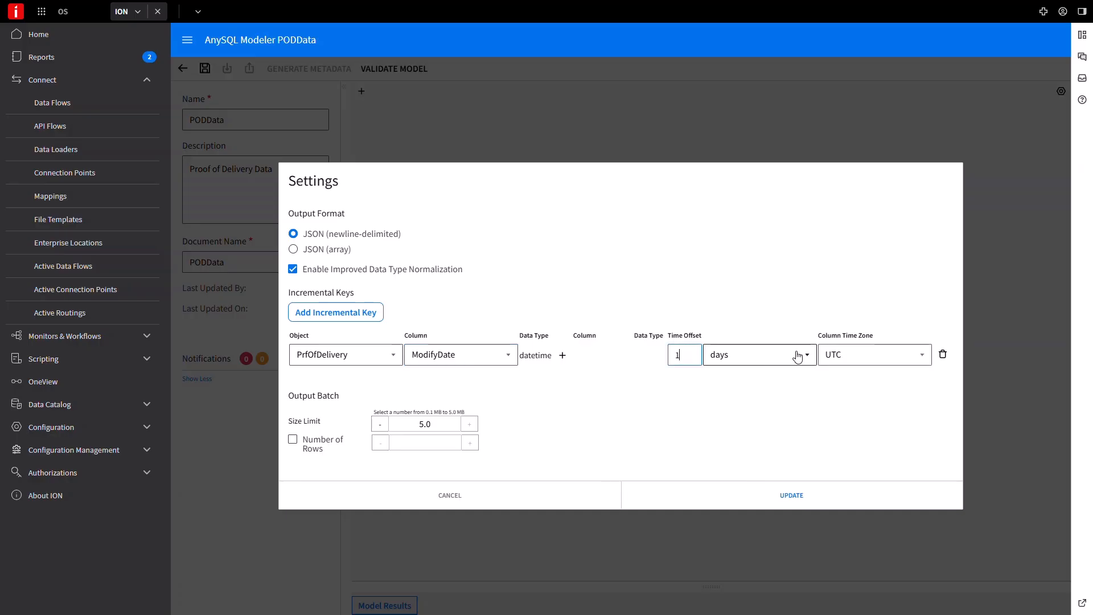
Set the incremental key's time offset to 1 minutes and its column time zone to EST, and apply the settings
{"action": "left_click", "coordinate": [807, 355]}
{"action": "left_click", "coordinate": [763, 399]}
{"action": "left_click", "coordinate": [859, 354]}
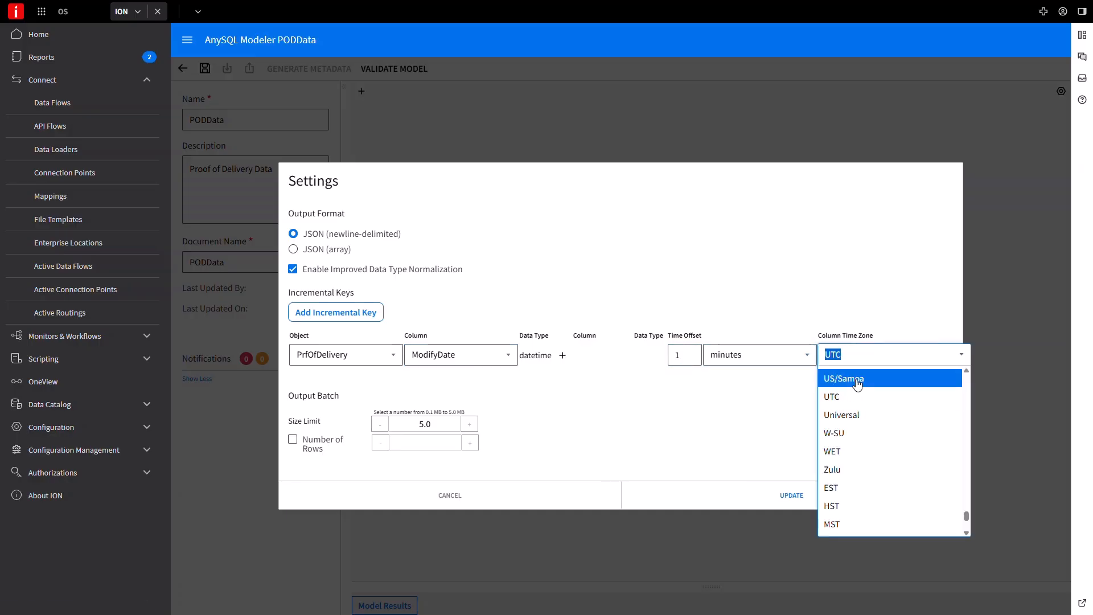
{"action": "left_click", "coordinate": [848, 488]}
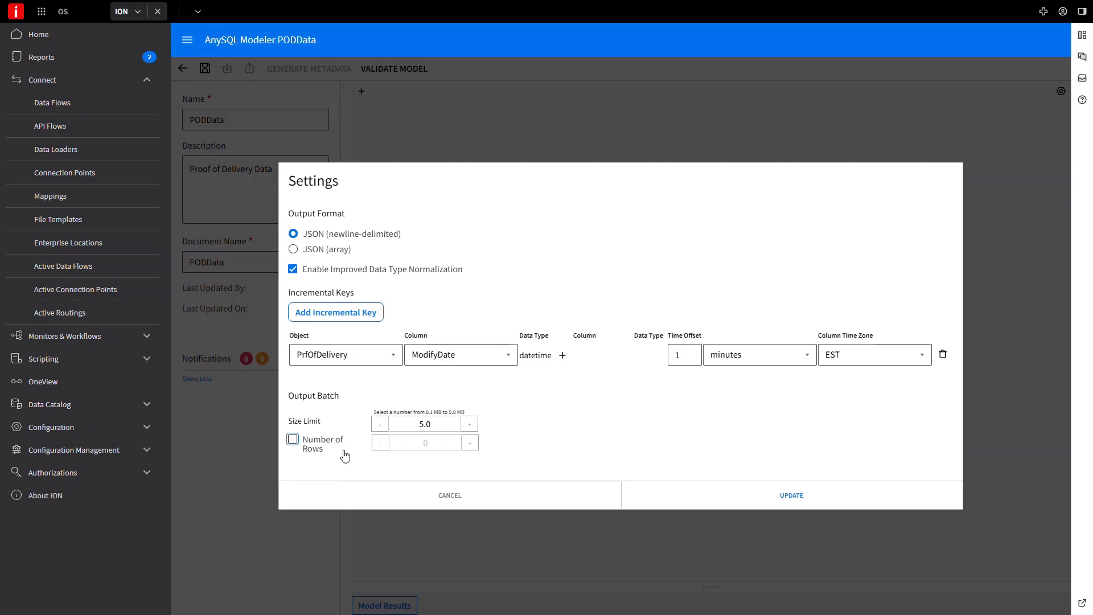
{"action": "left_click", "coordinate": [734, 506]}
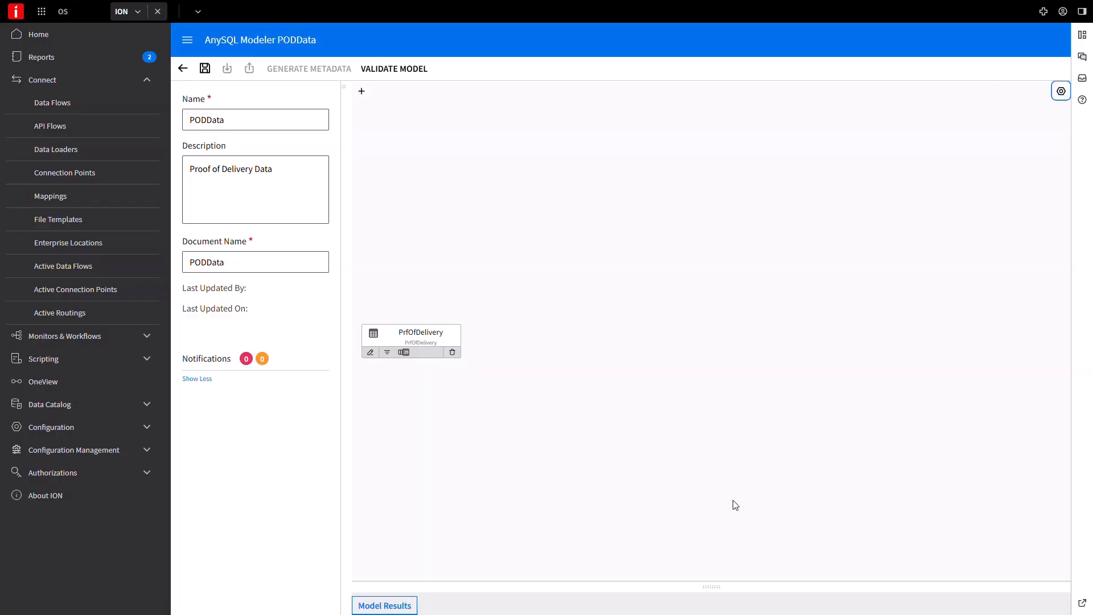
{"action": "left_click", "coordinate": [388, 354]}
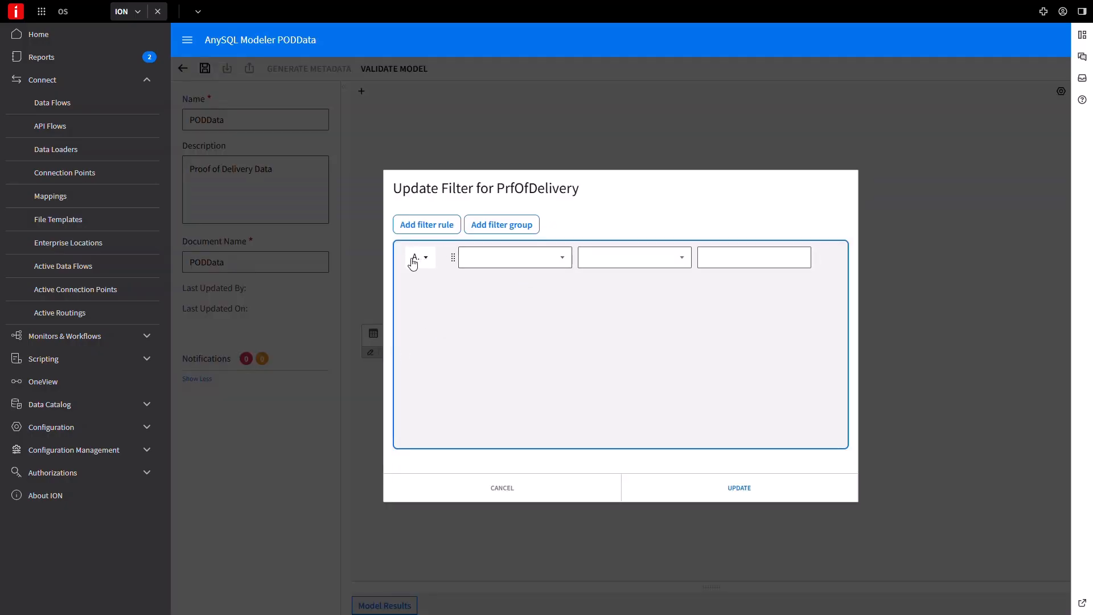
{"action": "left_click", "coordinate": [427, 261]}
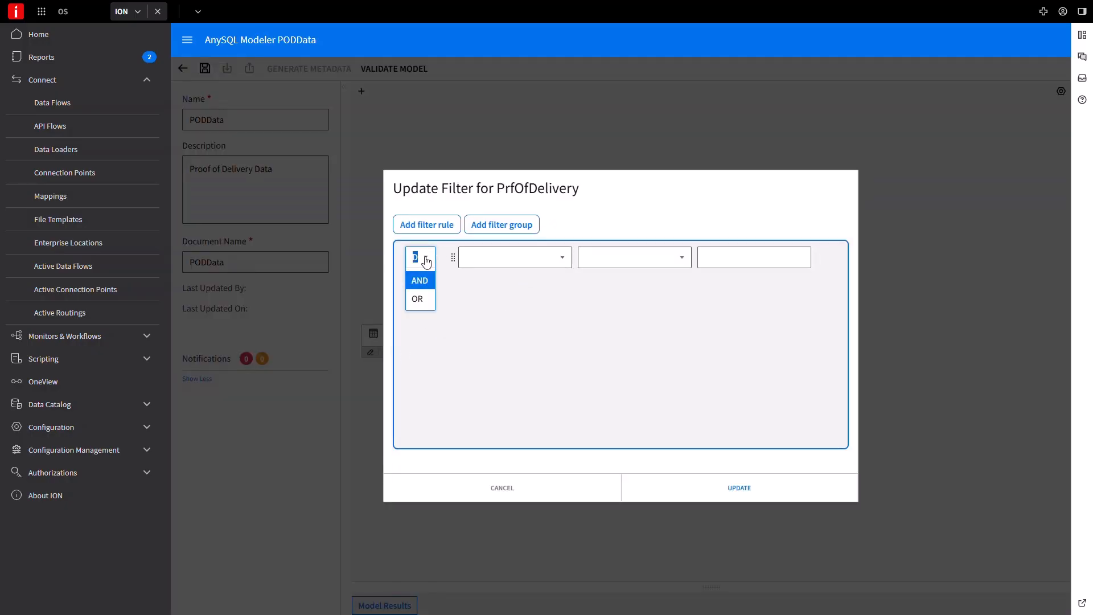
{"action": "left_click", "coordinate": [561, 262]}
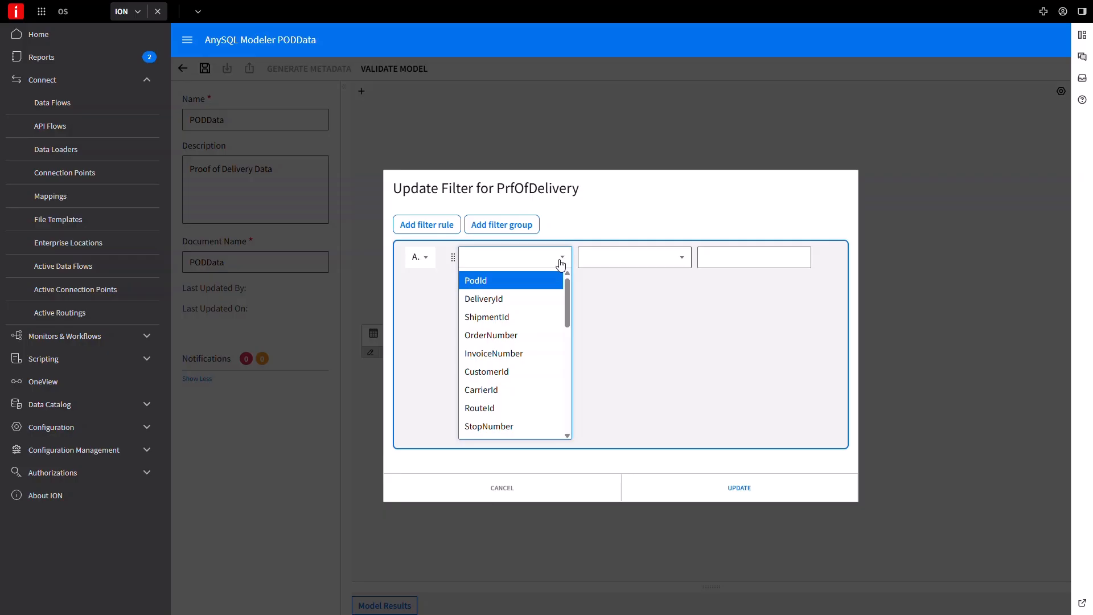
{"action": "left_click", "coordinate": [509, 408]}
{"action": "left_click", "coordinate": [682, 258]}
{"action": "scroll", "coordinate": [687, 346], "scroll_direction": "down", "scroll_amount": 3}
{"action": "left_click", "coordinate": [609, 405]}
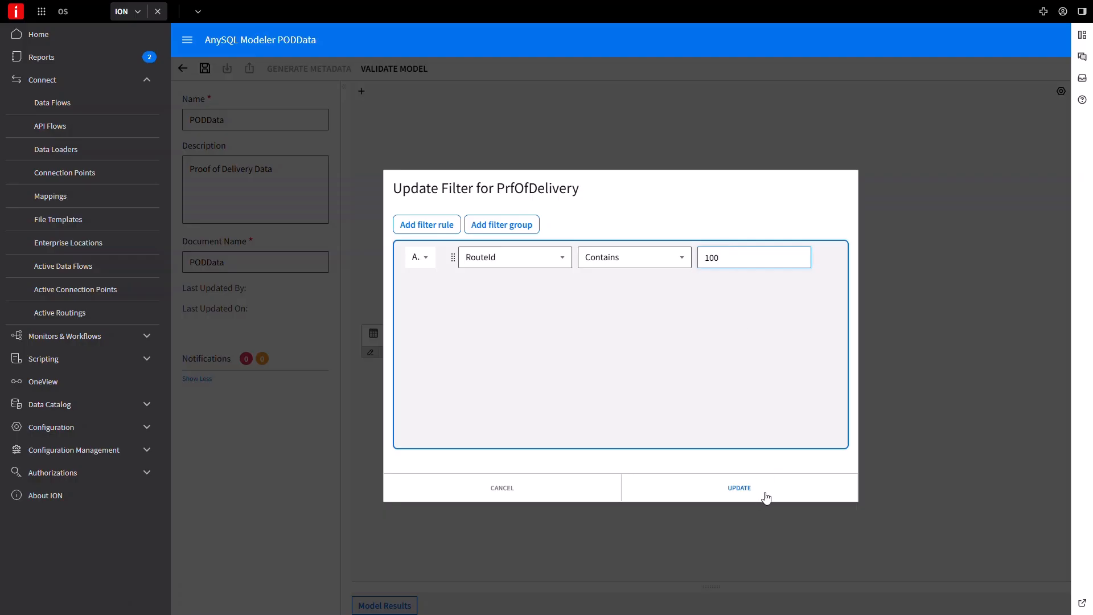
{"action": "left_click", "coordinate": [520, 489]}
{"action": "left_click", "coordinate": [521, 490]}
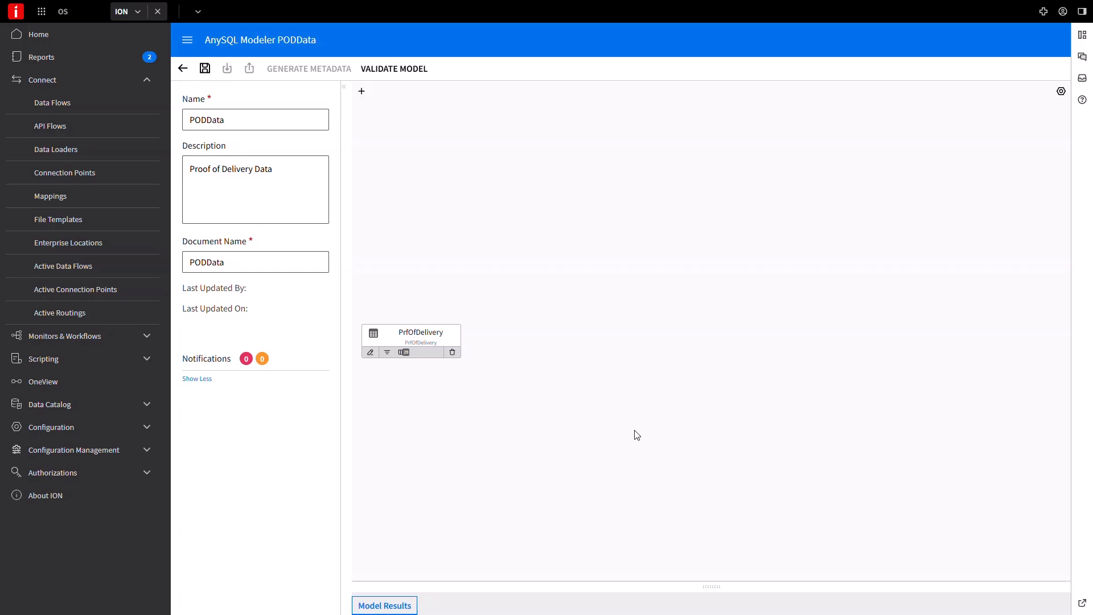
Examine the PODData model results as table rows, as JSON and as the SQL statement
{"action": "left_click_drag", "start_coordinate": [713, 587], "coordinate": [711, 321]}
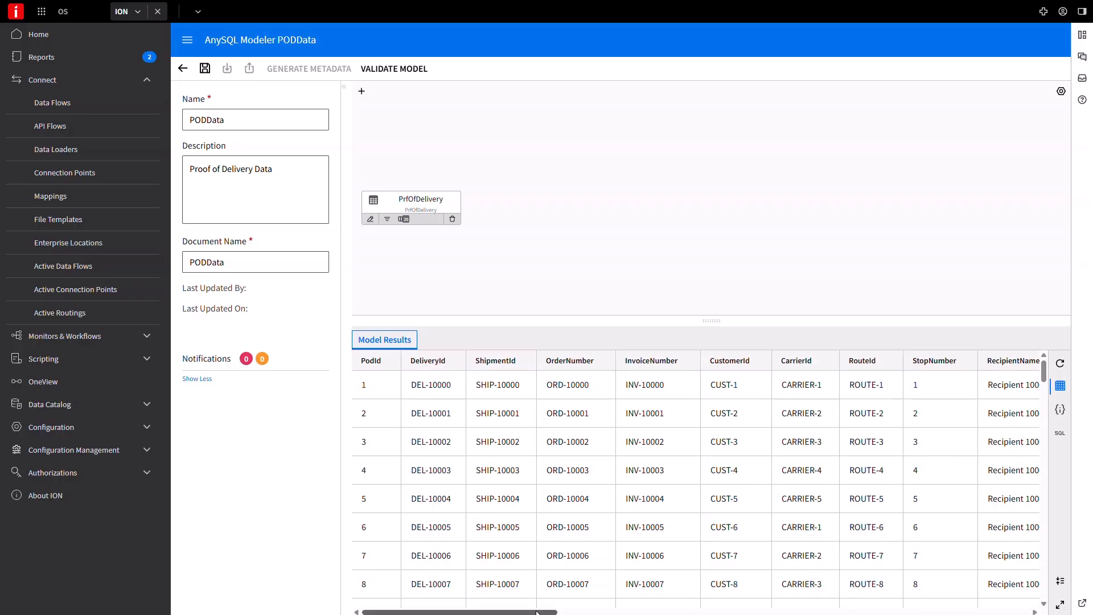
{"action": "left_click_drag", "start_coordinate": [461, 612], "coordinate": [931, 612]}
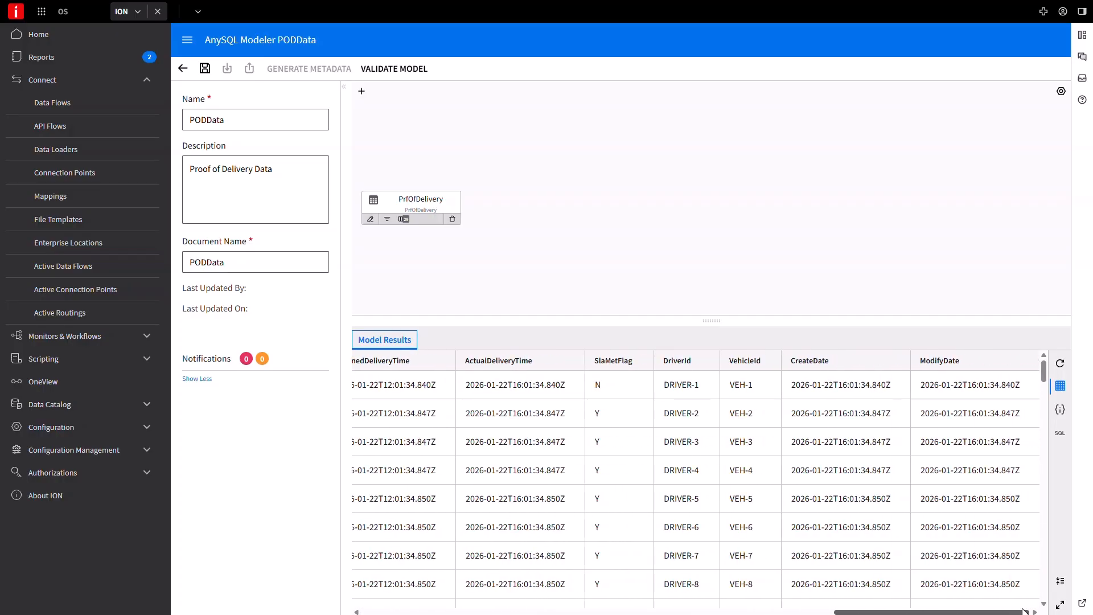
{"action": "left_click", "coordinate": [1060, 410]}
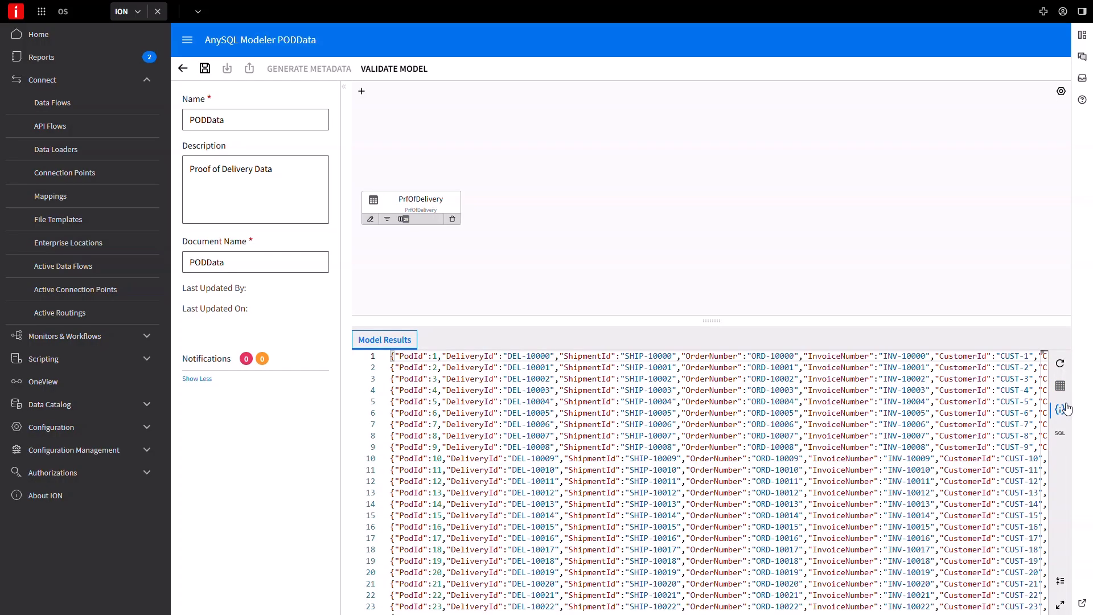
{"action": "left_click", "coordinate": [1061, 437]}
{"action": "scroll", "coordinate": [746, 491], "scroll_direction": "down", "scroll_amount": 5}
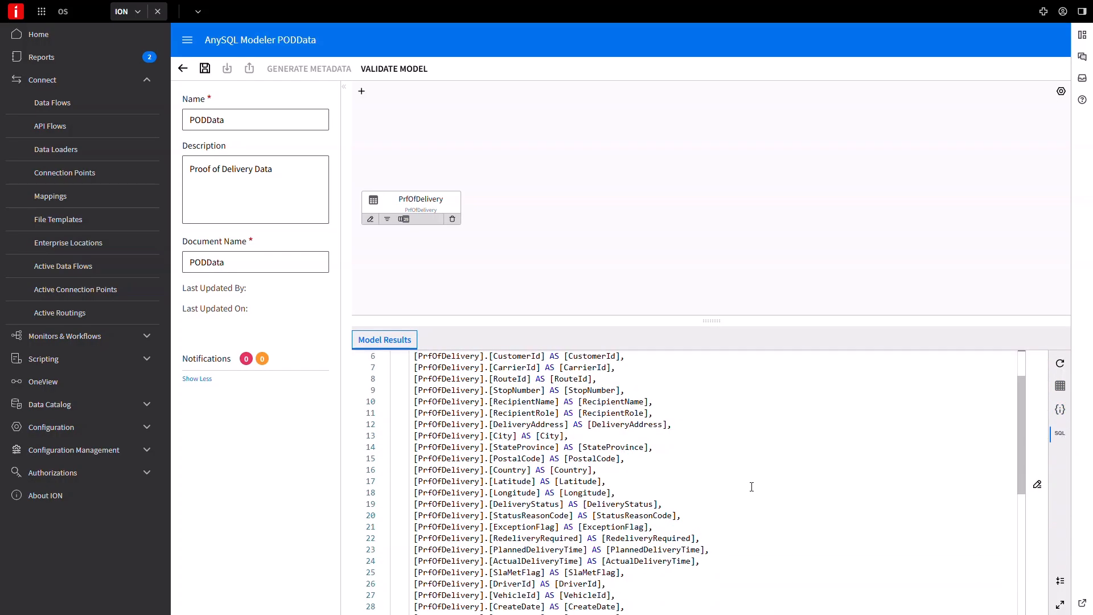
{"action": "left_click", "coordinate": [576, 329]}
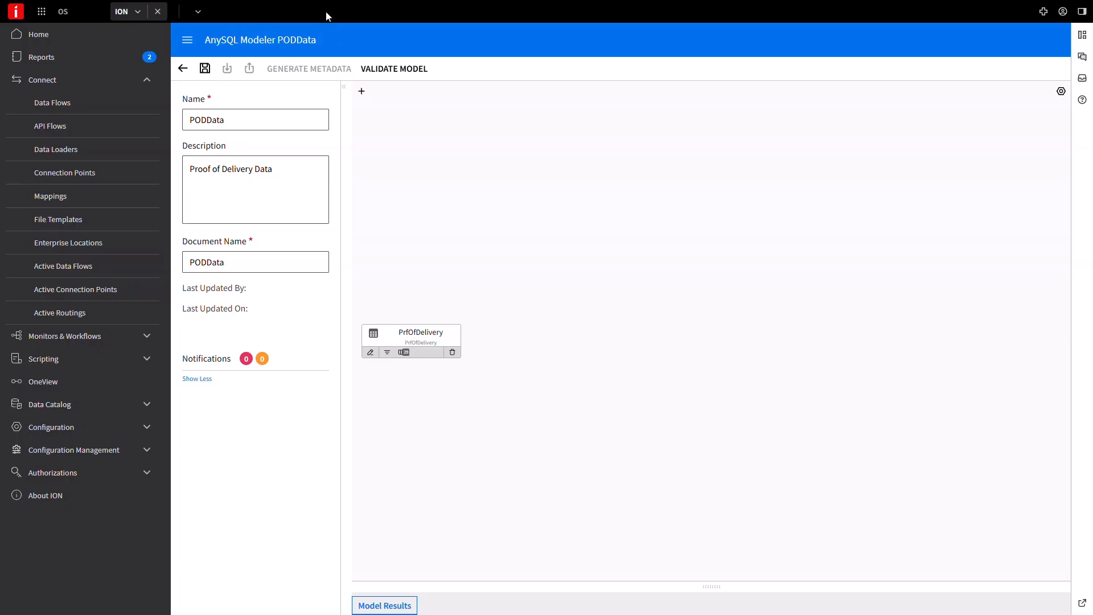
Save the PODData model and generate its document metadata
{"action": "left_click", "coordinate": [205, 68]}
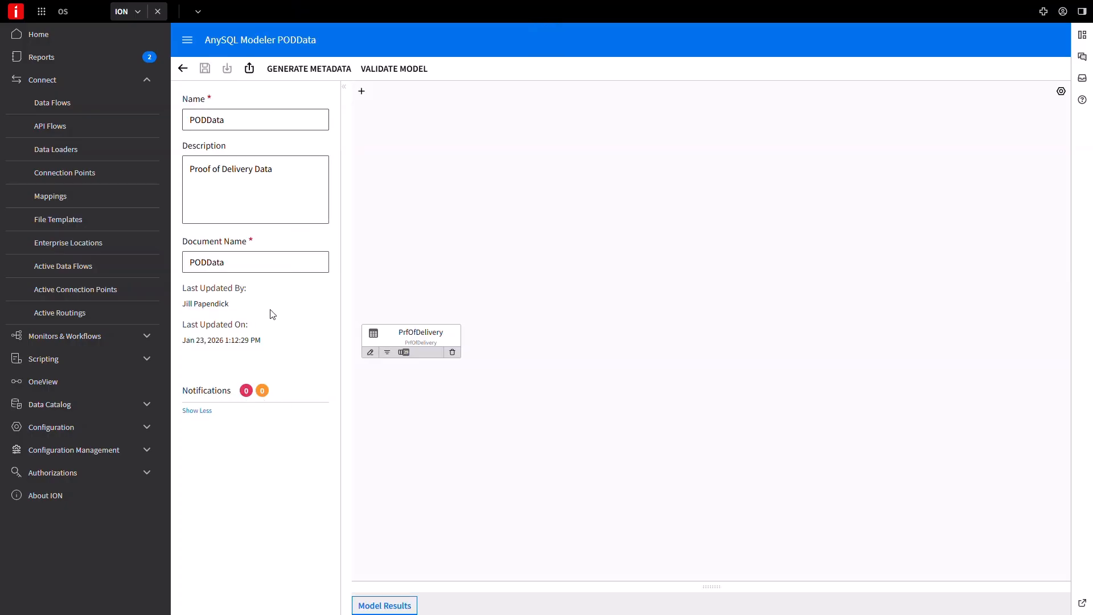
{"action": "left_click", "coordinate": [323, 73]}
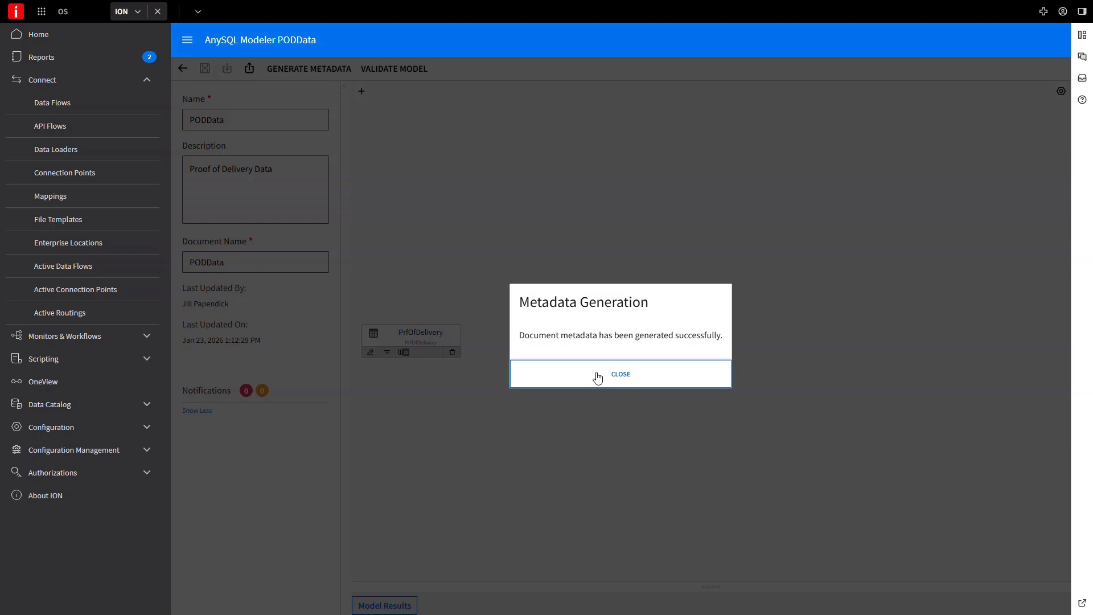
{"action": "left_click", "coordinate": [627, 371]}
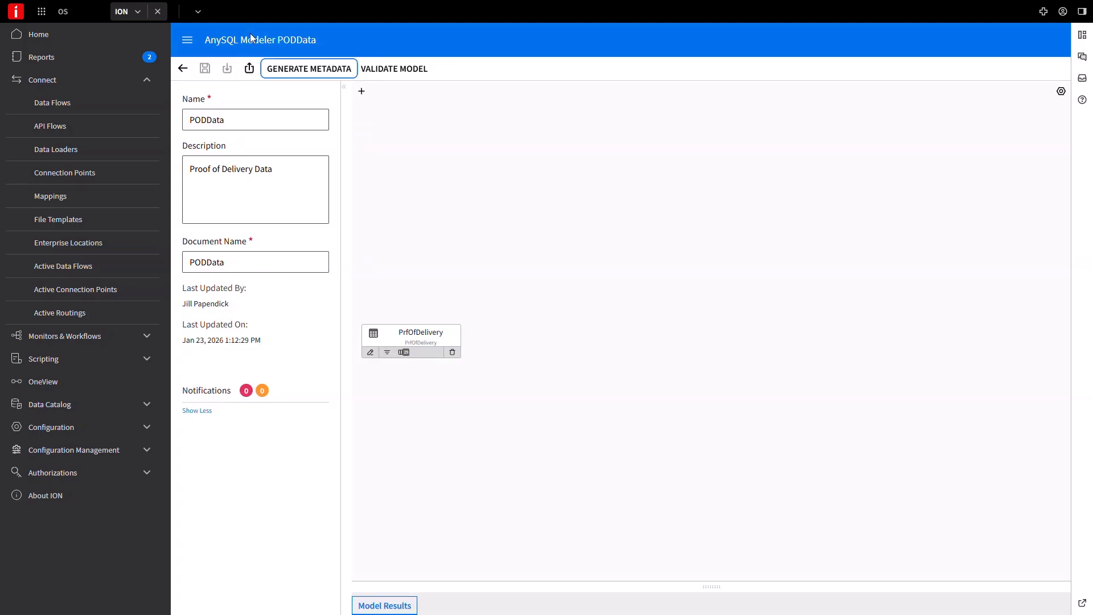
Return to the AnySQLModeler_CP connection point, schedule the PODData document to trigger every 2 minutes, and save
{"action": "left_click", "coordinate": [182, 68]}
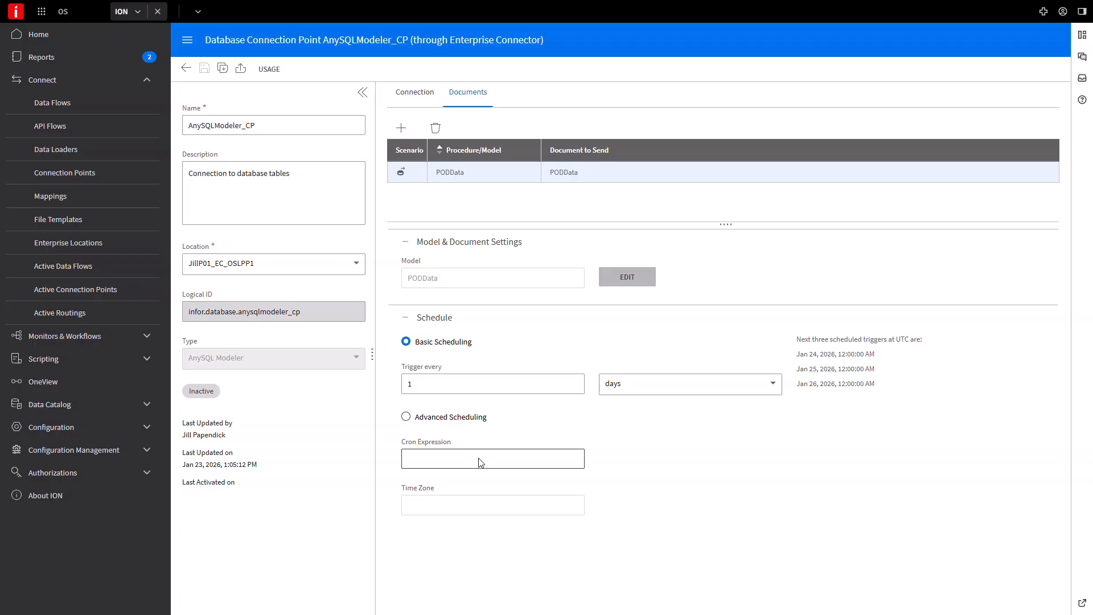
{"action": "double_click", "coordinate": [404, 384]}
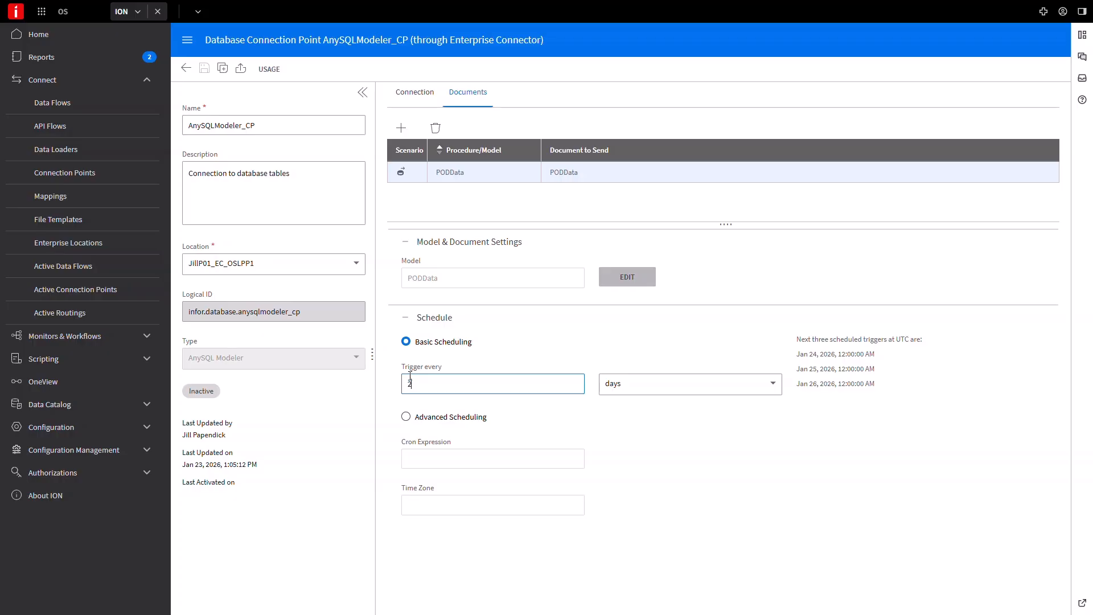
{"action": "left_click", "coordinate": [611, 391]}
{"action": "left_click", "coordinate": [624, 448]}
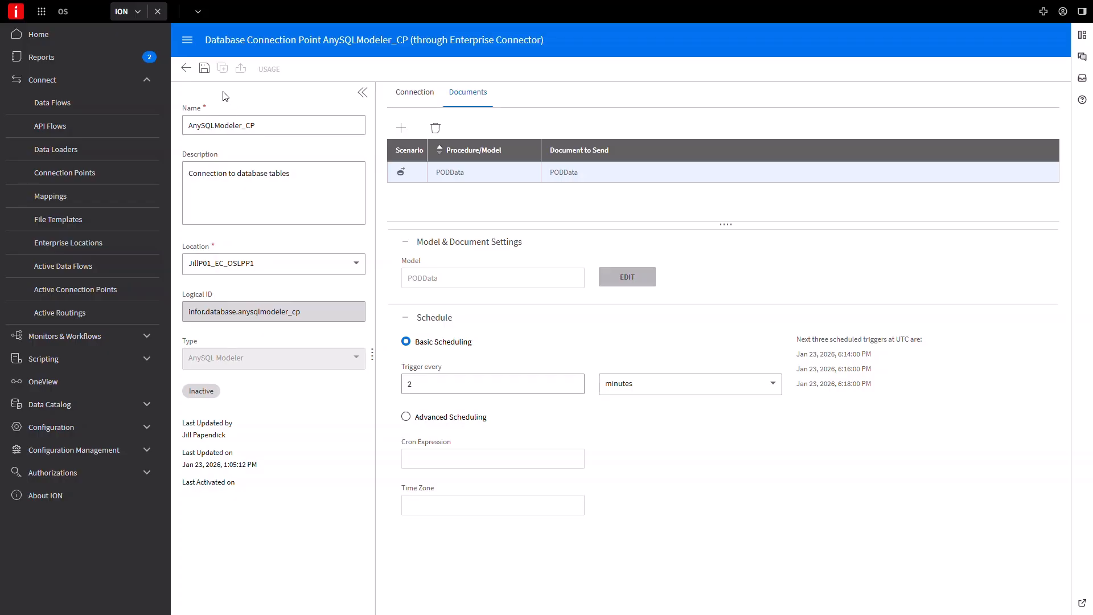
{"action": "left_click", "coordinate": [205, 70]}
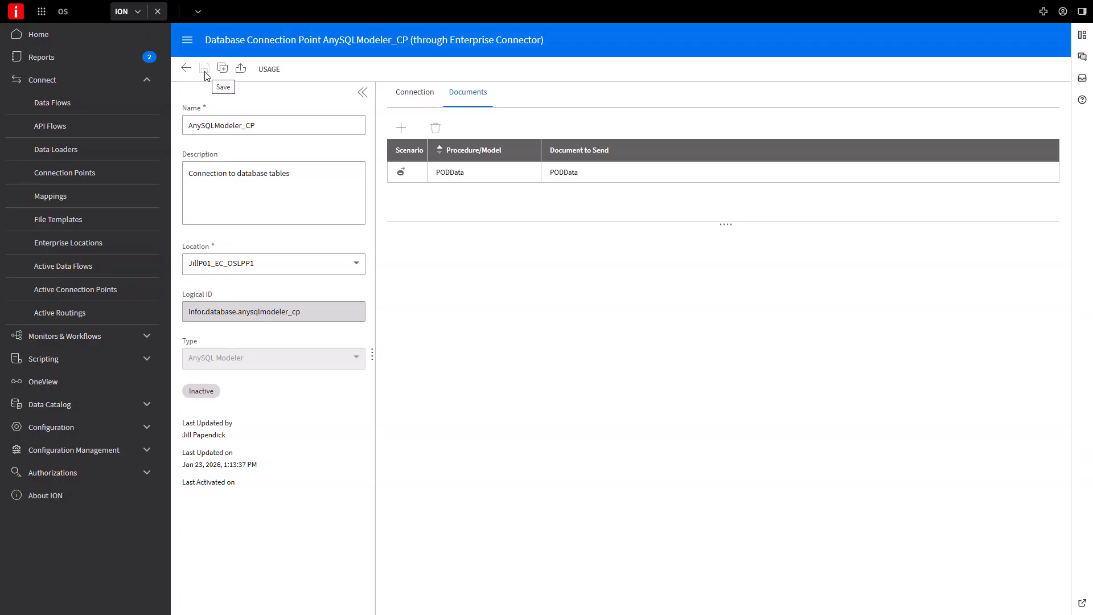
Create a data flow named PODData with the description "AnySQL for Proof of Delivery"
{"action": "left_click", "coordinate": [59, 102]}
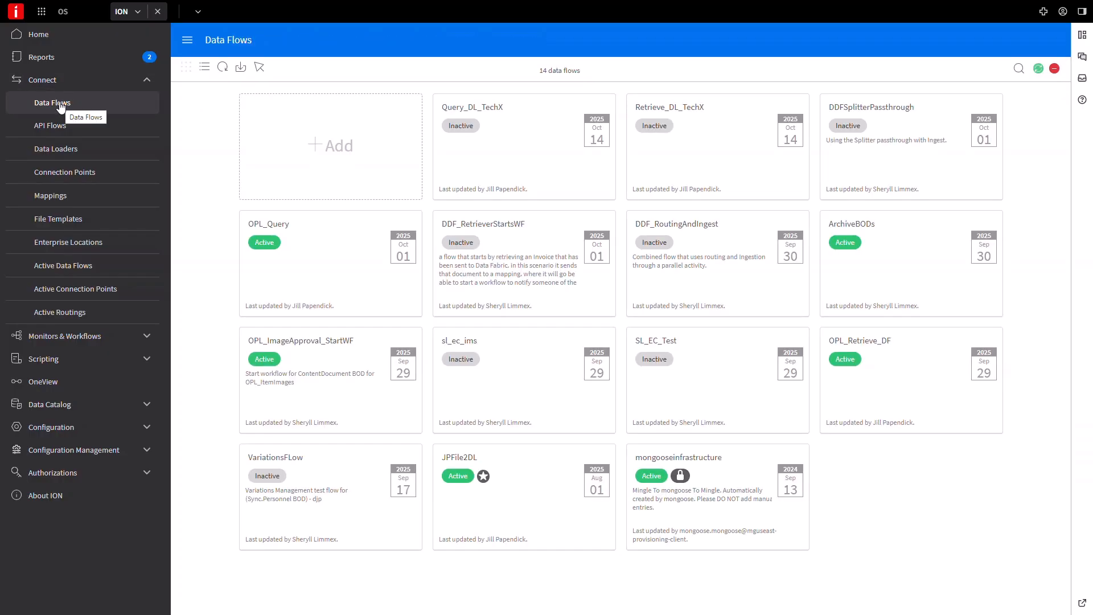
{"action": "left_click", "coordinate": [318, 158]}
{"action": "left_click", "coordinate": [294, 124]}
{"action": "type", "text": "PO"}
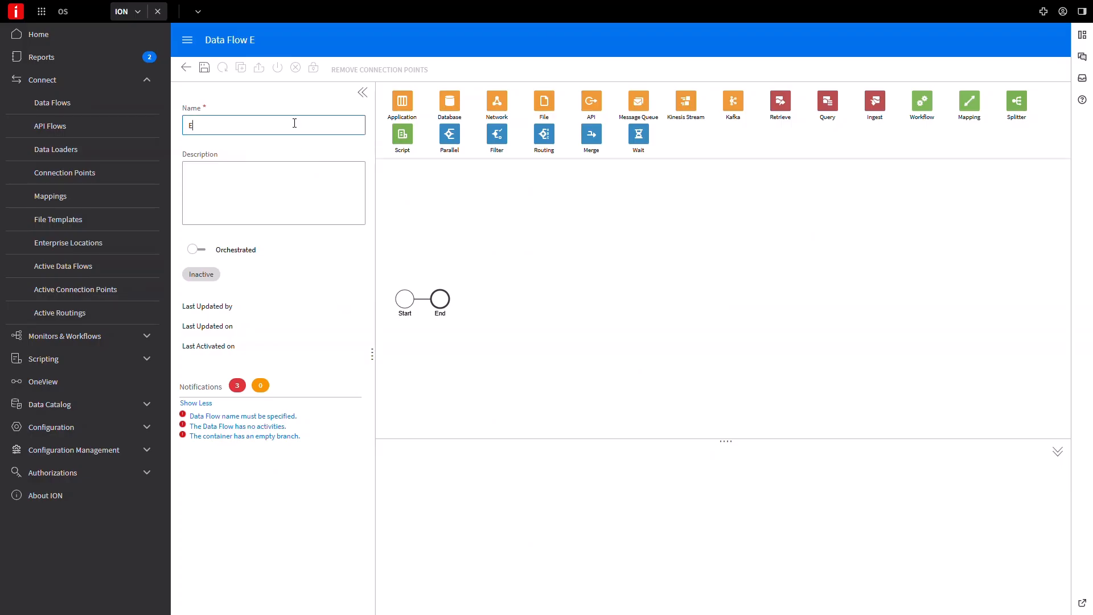
{"action": "type", "text": "DData"}
{"action": "key", "text": "Tab"}
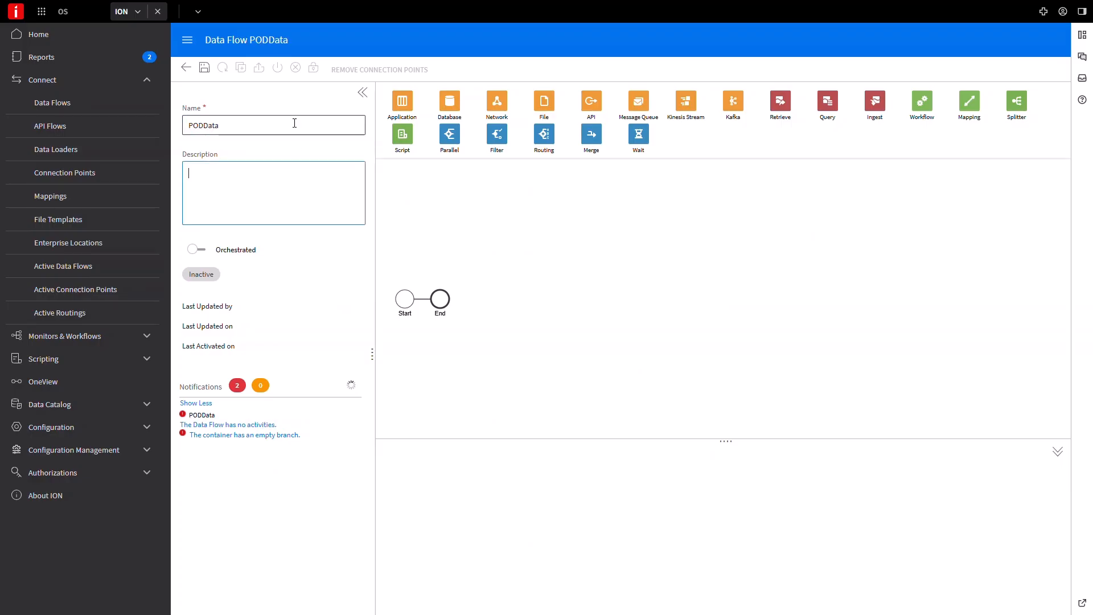
{"action": "type", "text": "AnySQL for Proof of Delivery"}
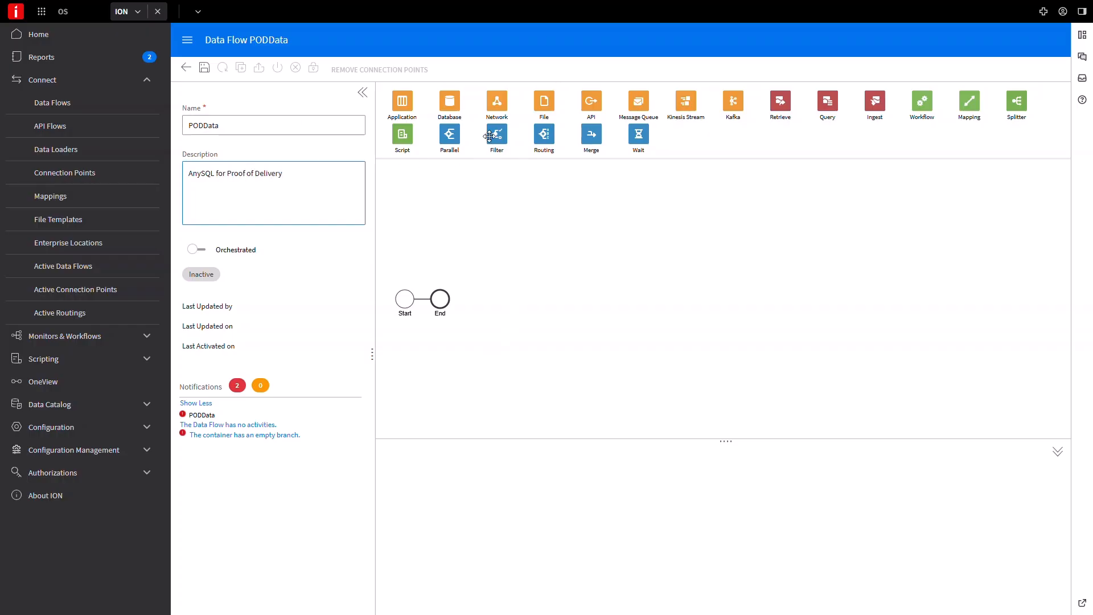
Add a Database activity named PODData between Start and End, using the AnySQLModeler_CP connector
{"action": "left_click_drag", "start_coordinate": [450, 101], "coordinate": [424, 299]}
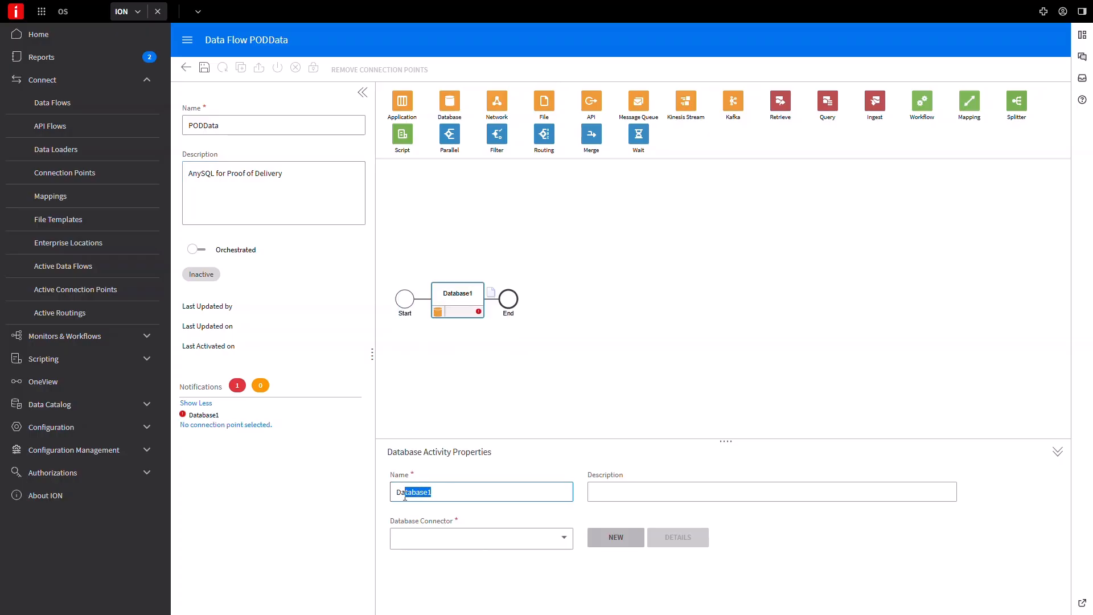
{"action": "type", "text": "PODData"}
{"action": "left_click", "coordinate": [490, 543]}
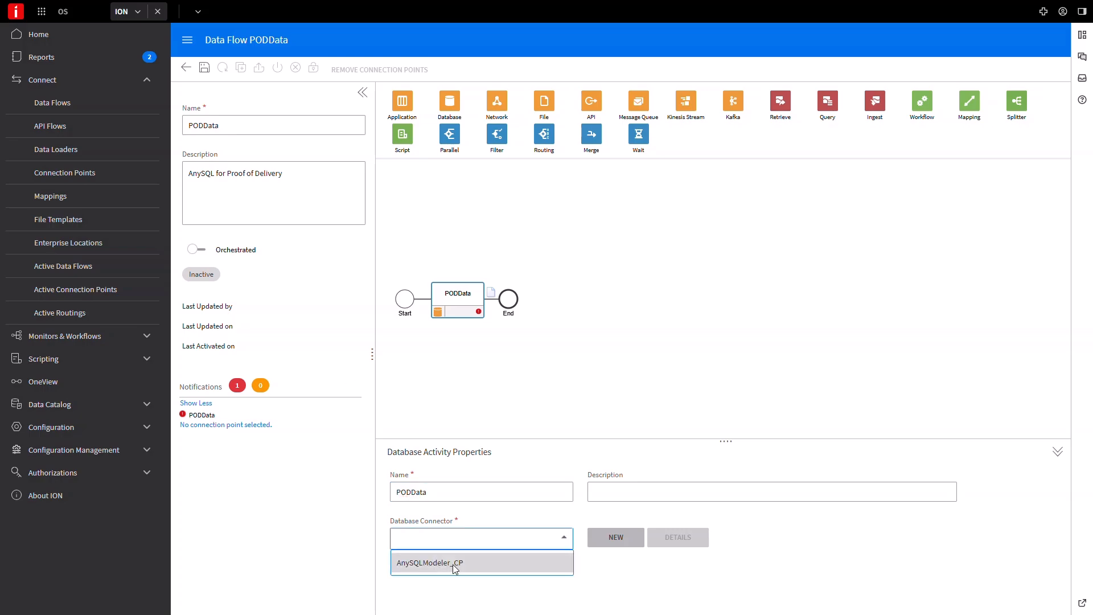
{"action": "left_click", "coordinate": [455, 564]}
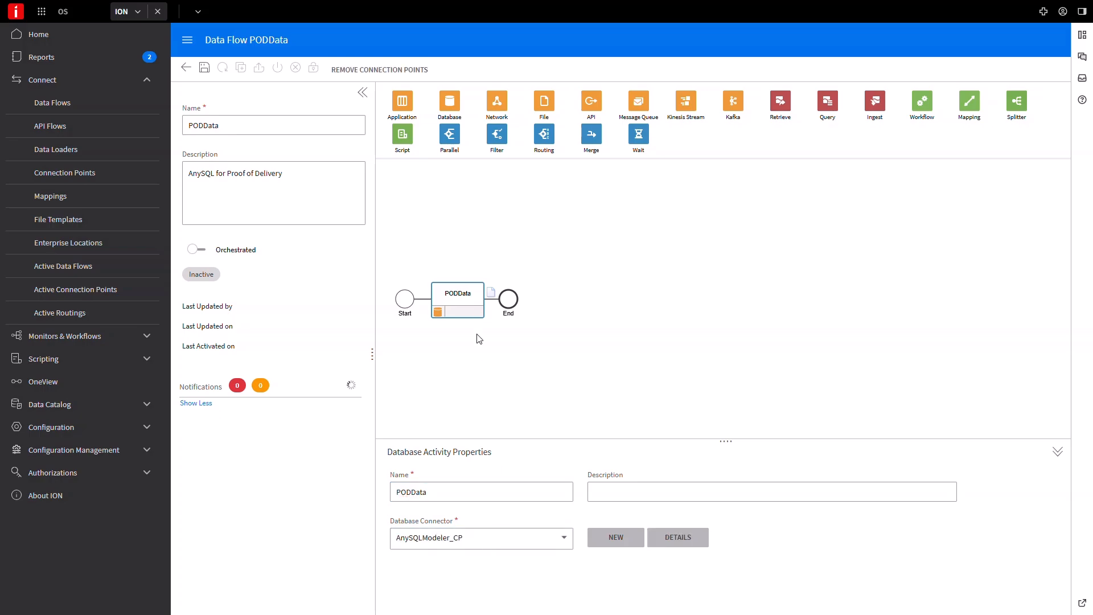
Add the PODData document to the connection that follows the Database activity
{"action": "left_click", "coordinate": [491, 294]}
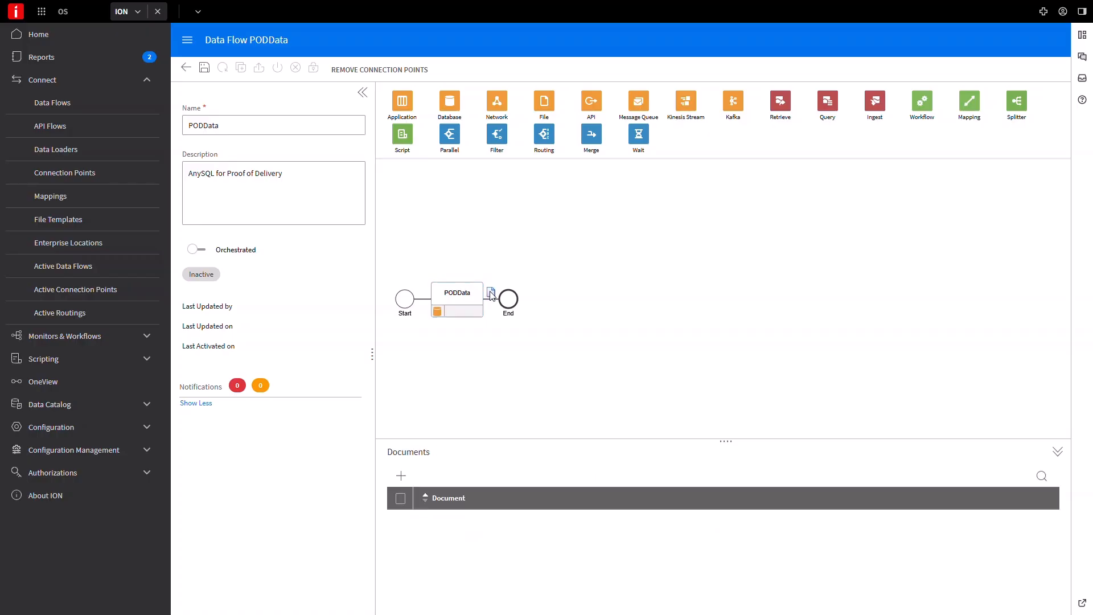
{"action": "left_click", "coordinate": [400, 477]}
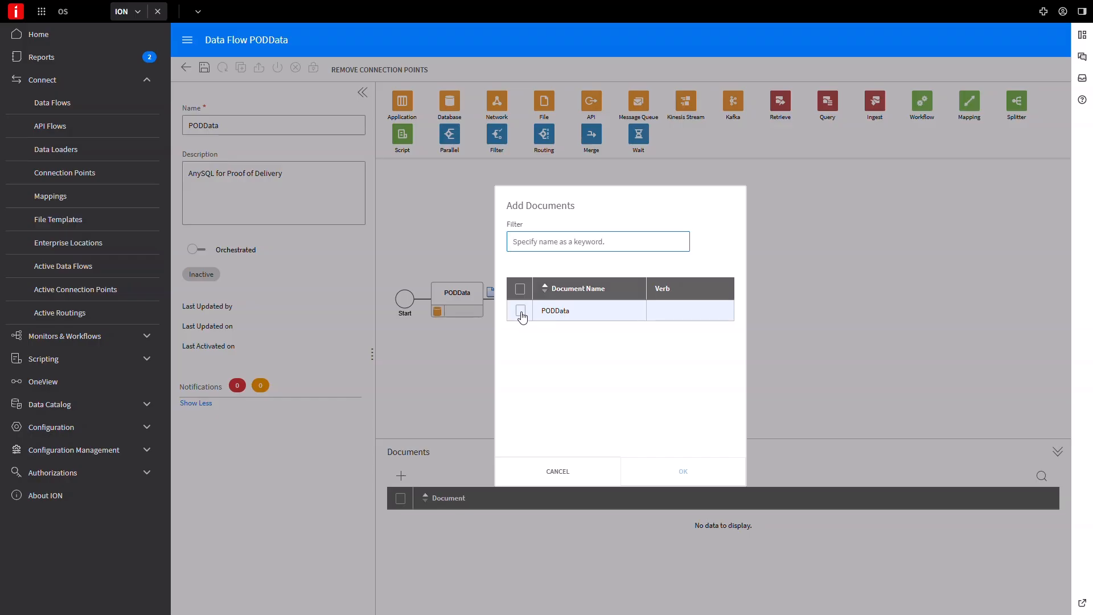
{"action": "left_click", "coordinate": [521, 311]}
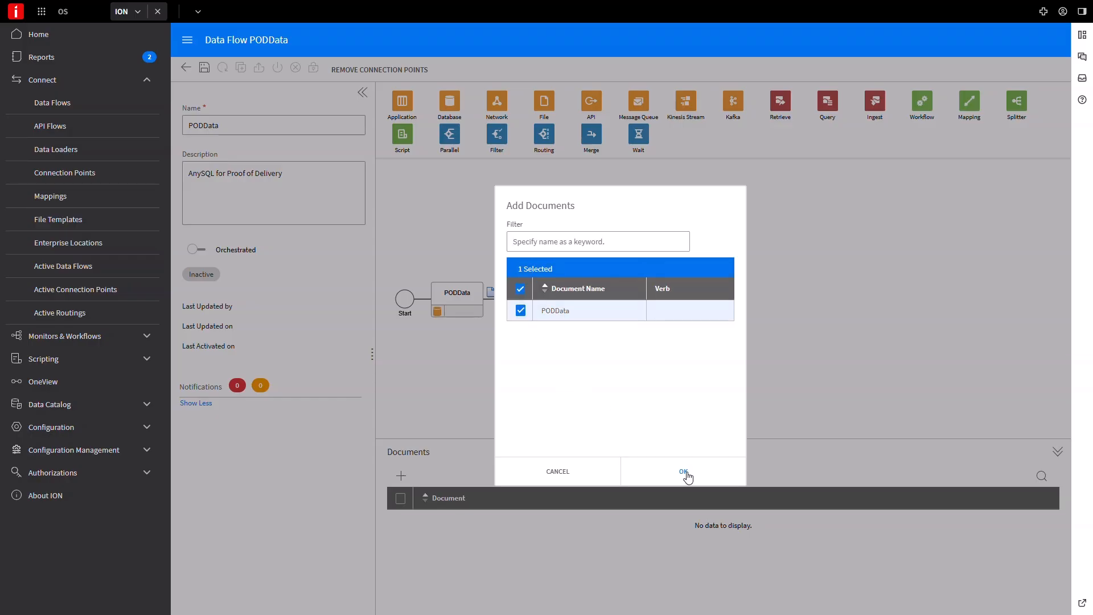
{"action": "left_click", "coordinate": [687, 472]}
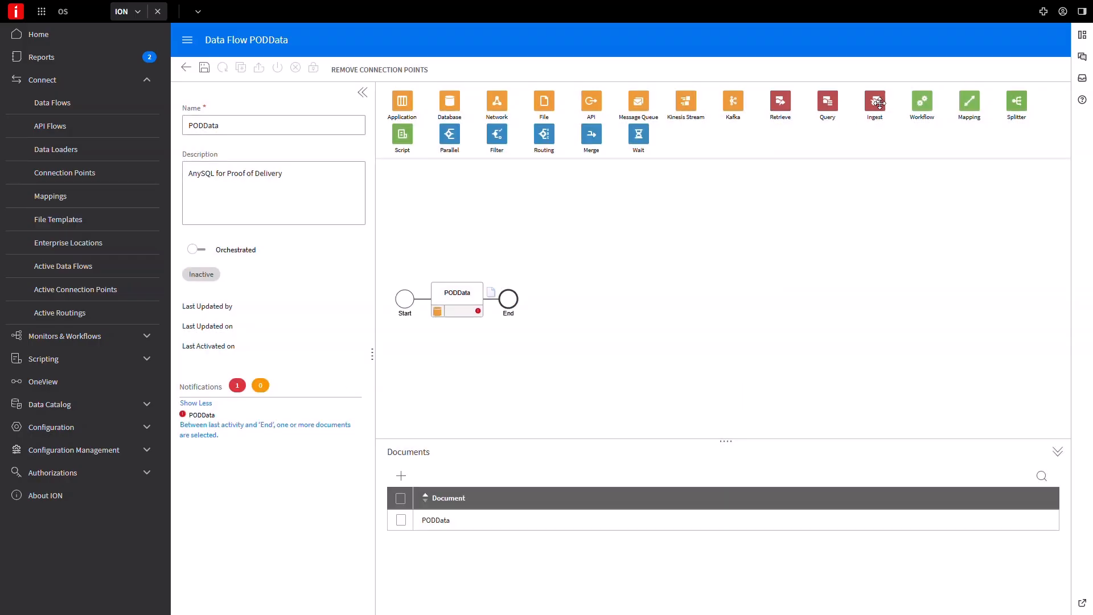
Place an Ingest activity after the PODData activity, then save and activate the data flow
{"action": "left_click_drag", "start_coordinate": [875, 101], "coordinate": [813, 125]}
{"action": "left_click_drag", "start_coordinate": [622, 219], "coordinate": [493, 303]}
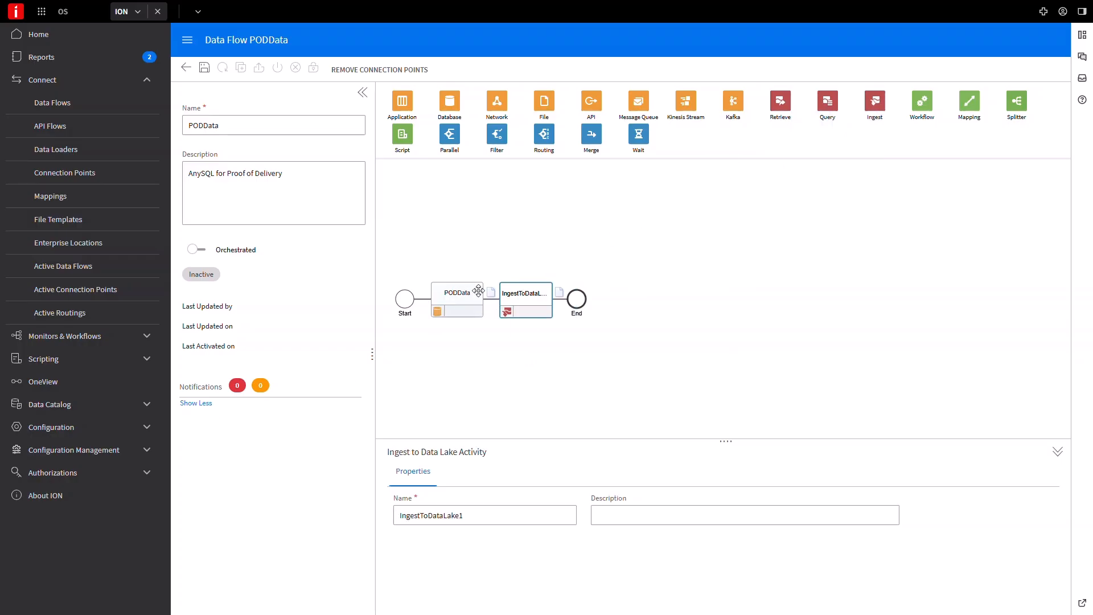
{"action": "left_click", "coordinate": [204, 69]}
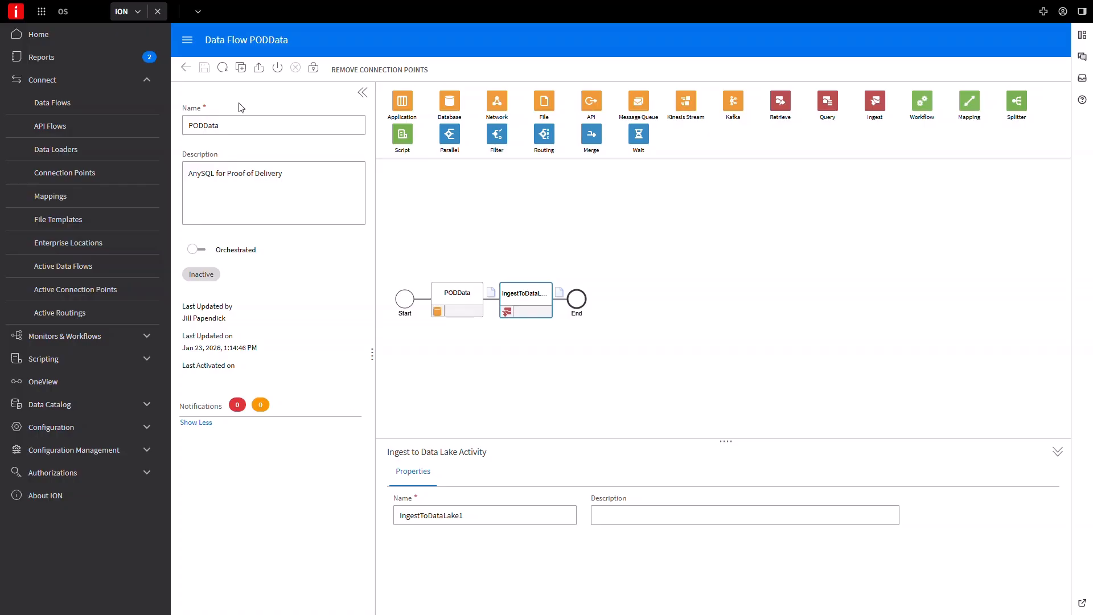
{"action": "left_click", "coordinate": [280, 72]}
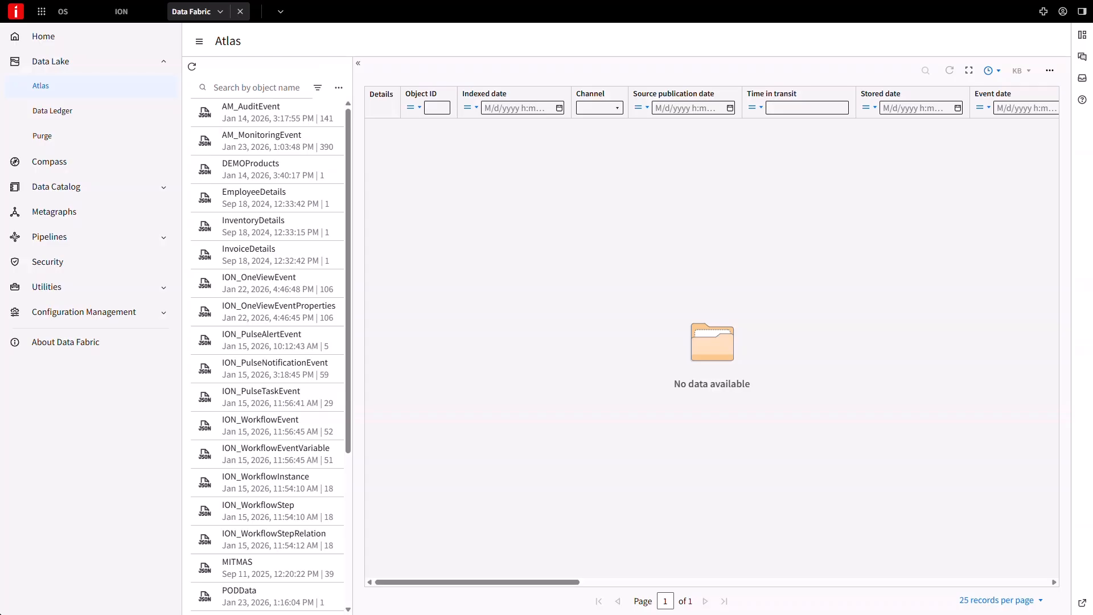
Open the details of the PODData data object in the Data Lake Atlas
{"action": "left_click", "coordinate": [242, 598]}
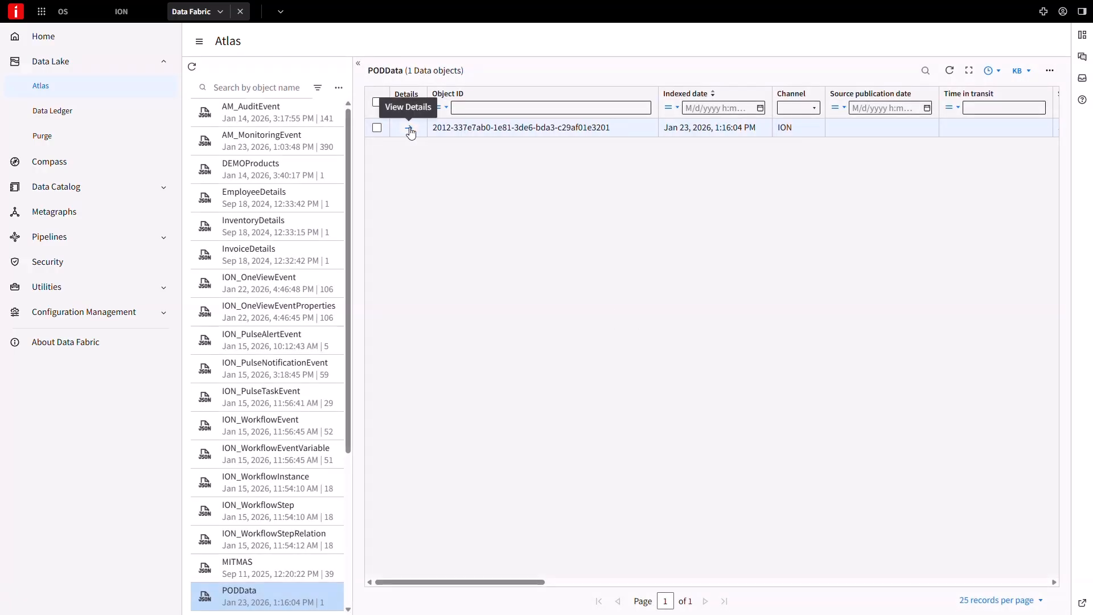
{"action": "left_click", "coordinate": [409, 130]}
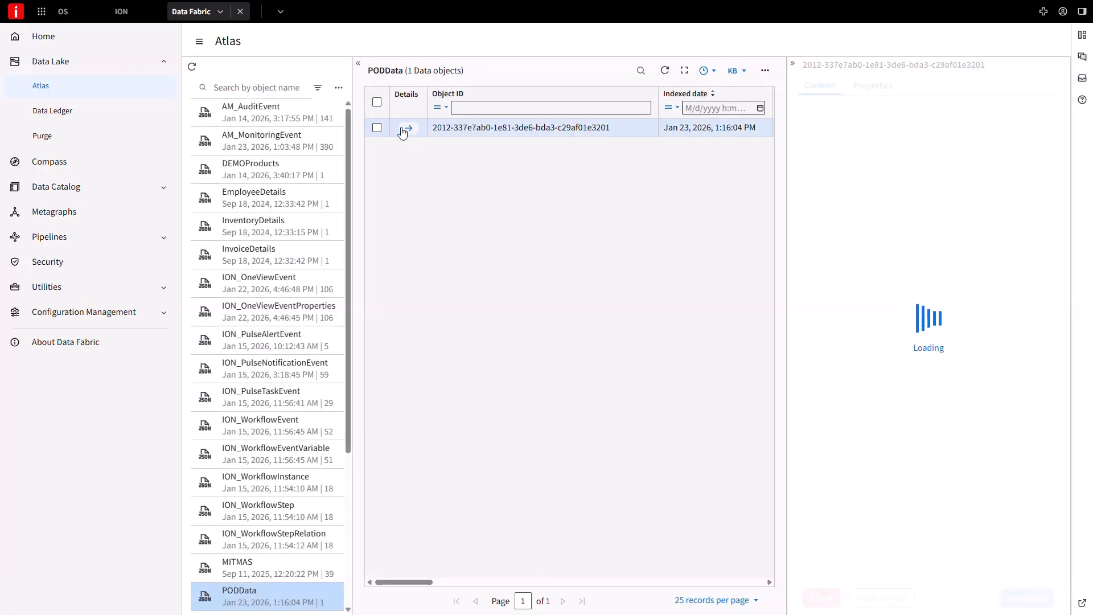